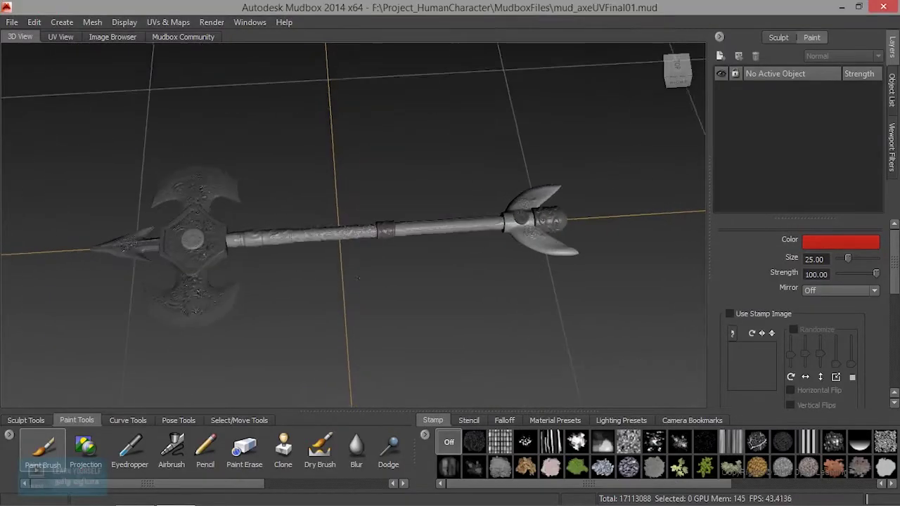
Examine the axe's handle, middle ring and winged end cap up close.
{"action": "mouse_move", "coordinate": [333, 266]}
{"action": "left_mouse_down", "text": "alt"}
{"action": "mouse_move", "coordinate": [298, 249]}
{"action": "mouse_move", "coordinate": [349, 168]}
{"action": "mouse_move", "coordinate": [316, 261]}
{"action": "left_mouse_up", "text": "alt"}
{"action": "right_click_drag", "start_coordinate": [315, 261], "coordinate": [391, 292], "text": "alt"}
{"action": "middle_click_drag", "start_coordinate": [391, 292], "coordinate": [264, 288], "text": "alt"}
{"action": "right_click_drag", "start_coordinate": [264, 288], "coordinate": [282, 292], "text": "alt"}
{"action": "middle_click_drag", "start_coordinate": [282, 292], "coordinate": [247, 289], "text": "alt"}
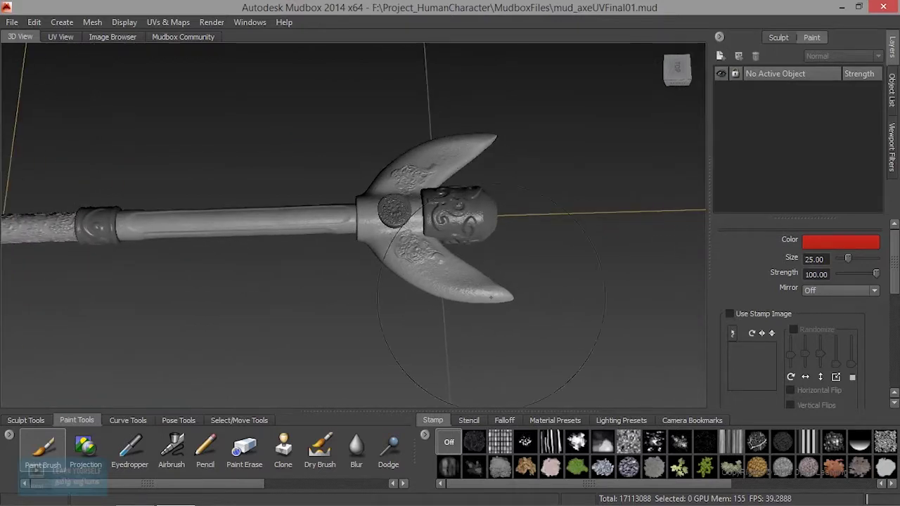
{"action": "right_click_drag", "start_coordinate": [485, 316], "coordinate": [415, 279], "text": "alt"}
{"action": "middle_click_drag", "start_coordinate": [415, 279], "coordinate": [495, 289], "text": "alt"}
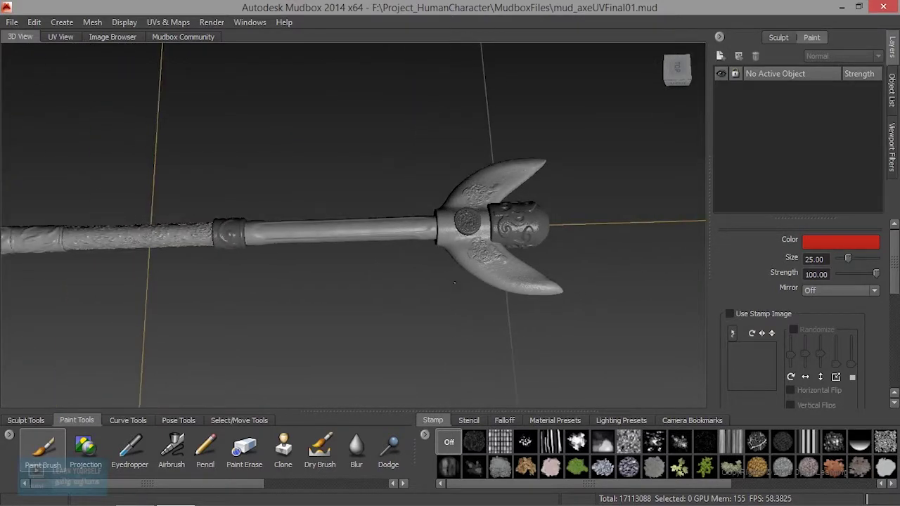
{"action": "right_click_drag", "start_coordinate": [496, 289], "coordinate": [391, 275], "text": "alt"}
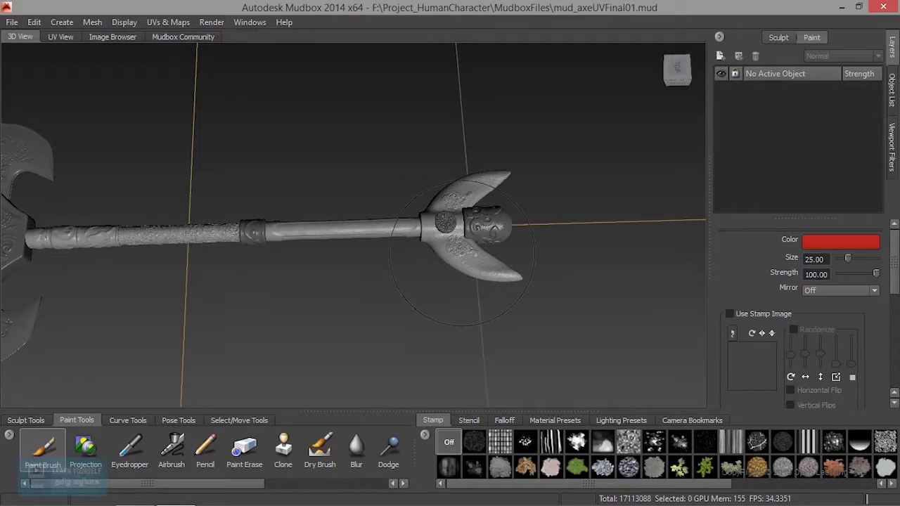
{"action": "scroll", "coordinate": [407, 217], "scroll_direction": "up", "scroll_amount": 1}
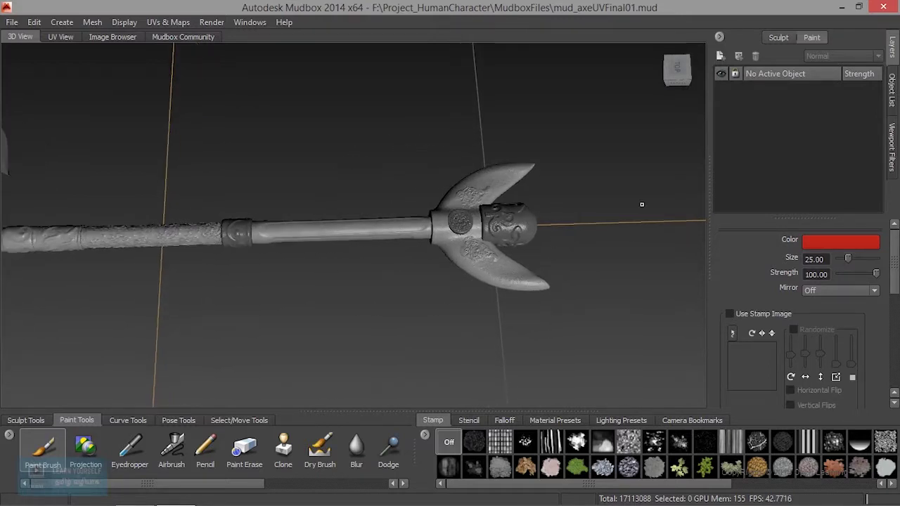
Set the paint brush color to a dark grey.
{"action": "left_click", "coordinate": [814, 243]}
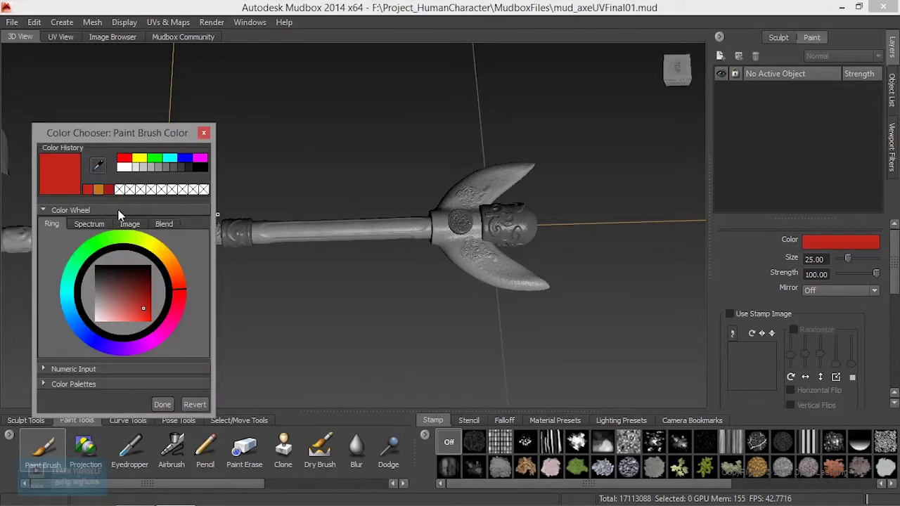
{"action": "left_click", "coordinate": [175, 166]}
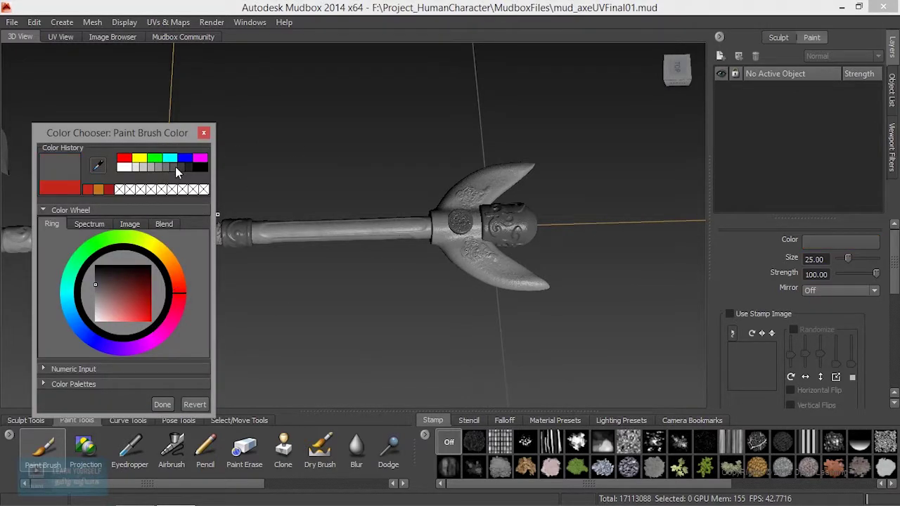
{"action": "left_click", "coordinate": [162, 405]}
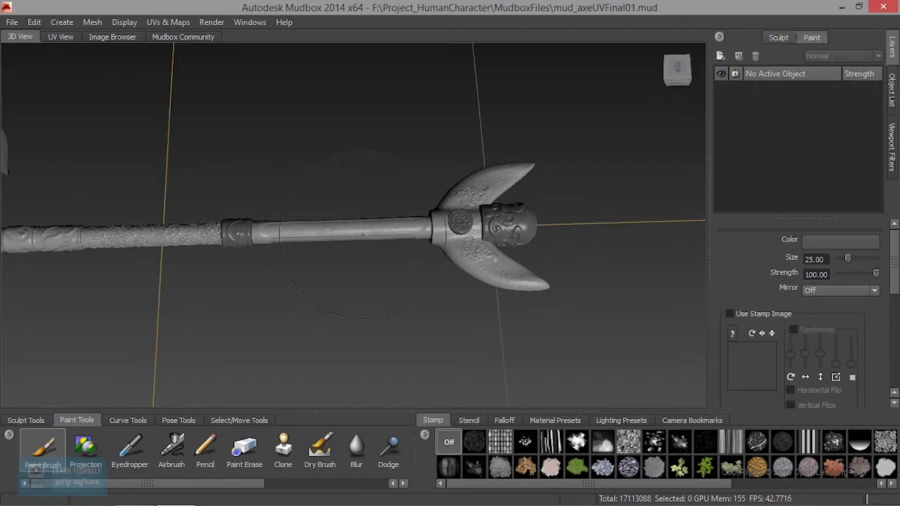
Create the diffuse layer Paint Layer 1 on the axe handle and flood it with the dark grey brush color.
{"action": "left_click", "coordinate": [391, 225]}
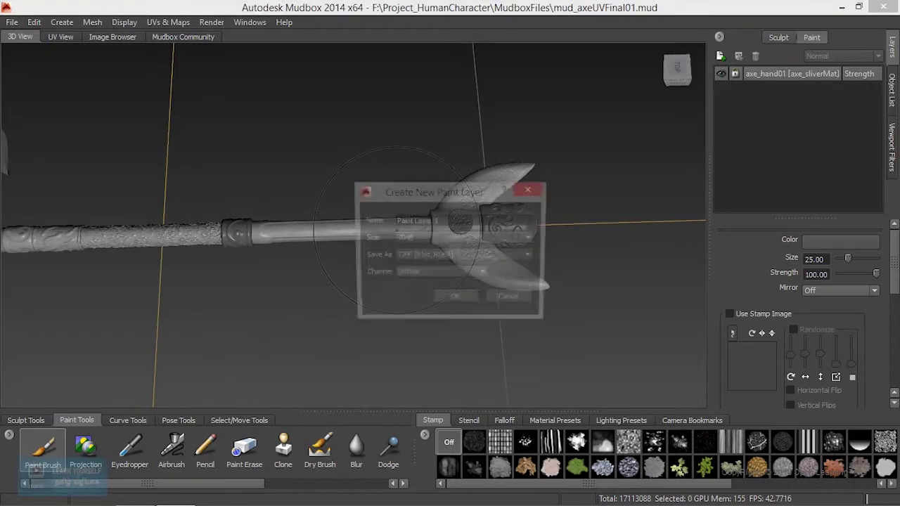
{"action": "left_click", "coordinate": [512, 300]}
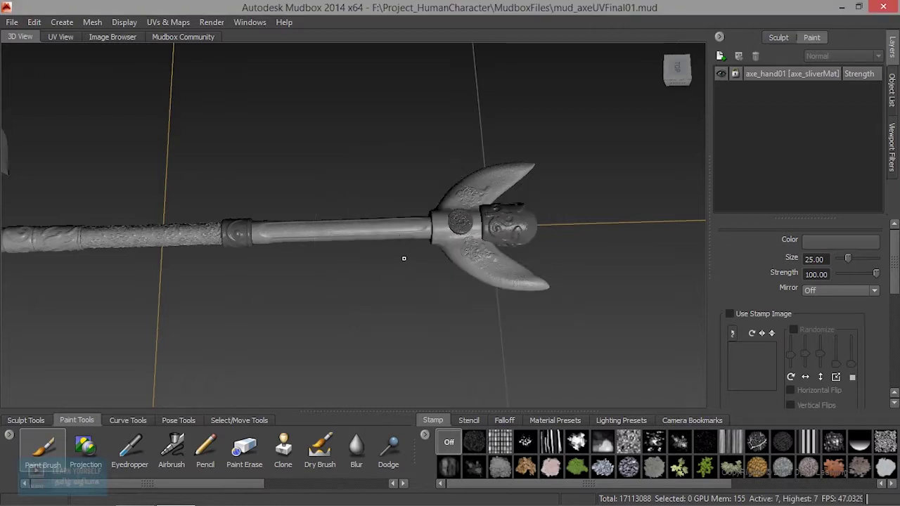
{"action": "middle_click_drag", "start_coordinate": [402, 257], "coordinate": [421, 270], "text": "alt"}
{"action": "right_click_drag", "start_coordinate": [413, 268], "coordinate": [418, 266], "text": "alt"}
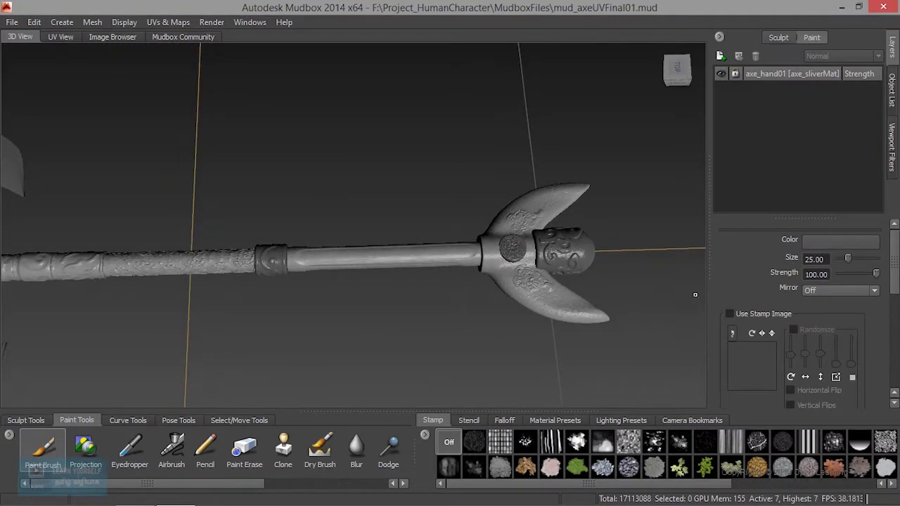
{"action": "scroll", "coordinate": [755, 352], "scroll_direction": "down", "scroll_amount": 5}
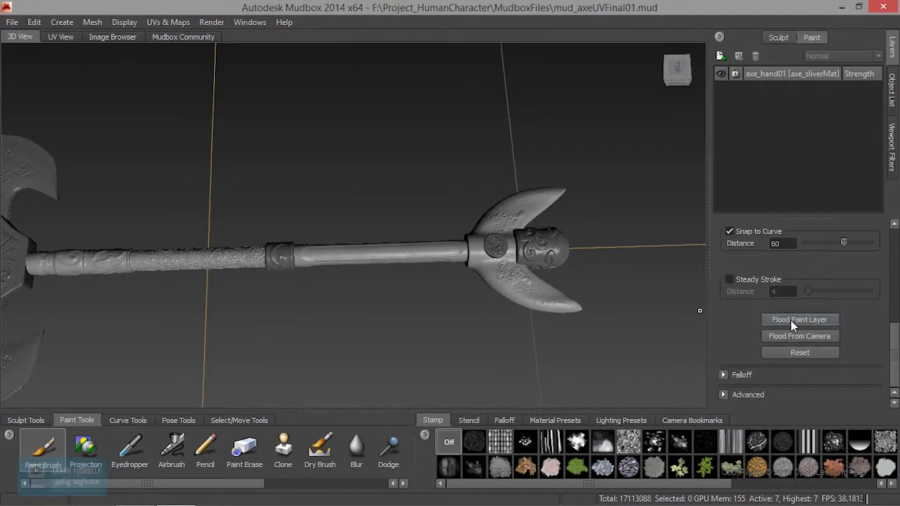
{"action": "left_click", "coordinate": [796, 321]}
{"action": "left_click", "coordinate": [458, 303]}
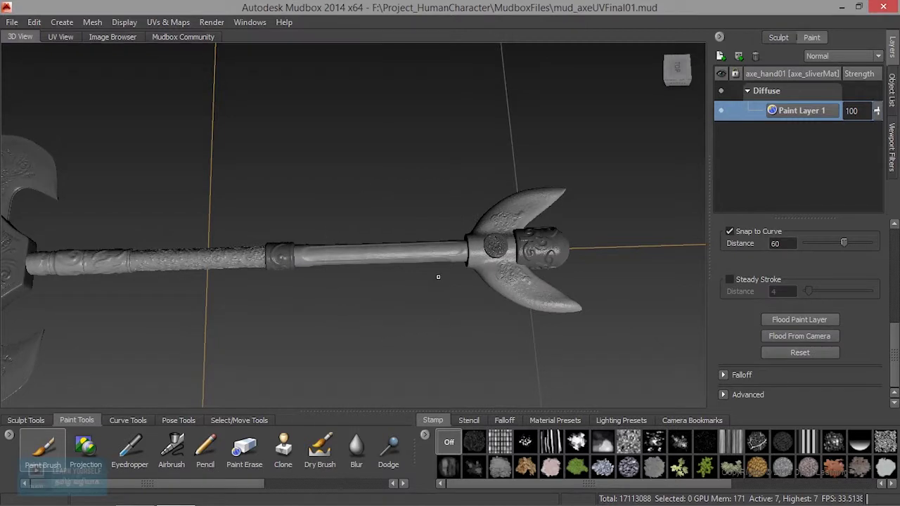
{"action": "left_click", "coordinate": [799, 319]}
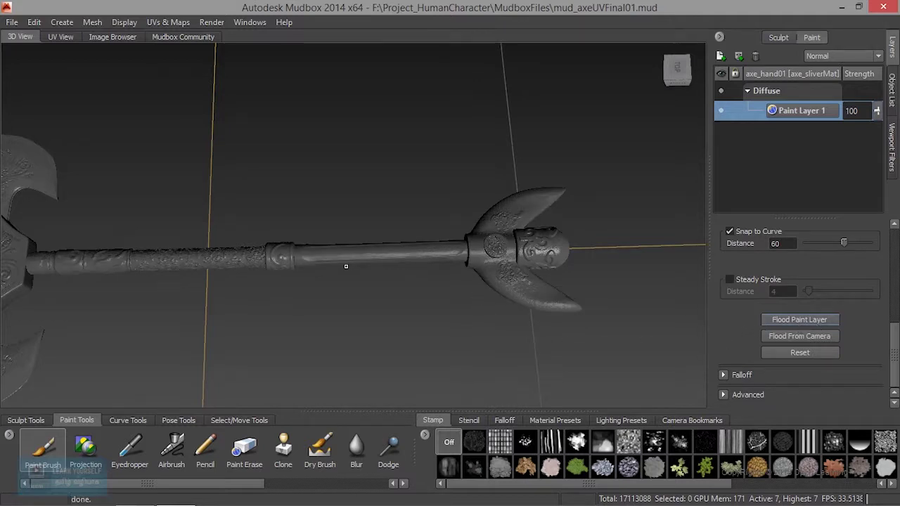
Change the paint brush color to a near-black grey.
{"action": "left_click_drag", "start_coordinate": [346, 266], "coordinate": [373, 146], "text": "alt"}
{"action": "right_click_drag", "start_coordinate": [369, 207], "coordinate": [490, 273], "text": "alt"}
{"action": "left_click_drag", "start_coordinate": [490, 273], "coordinate": [331, 306], "text": "alt"}
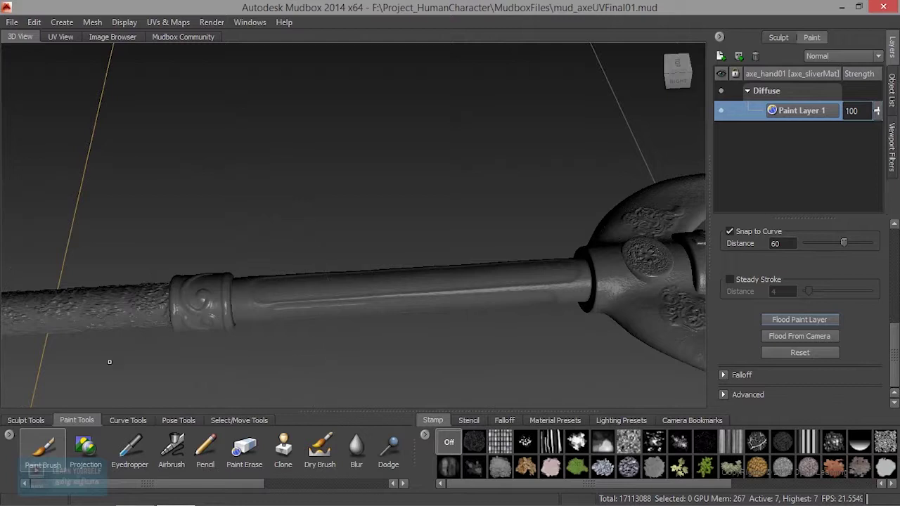
{"action": "scroll", "coordinate": [785, 323], "scroll_direction": "up", "scroll_amount": 5}
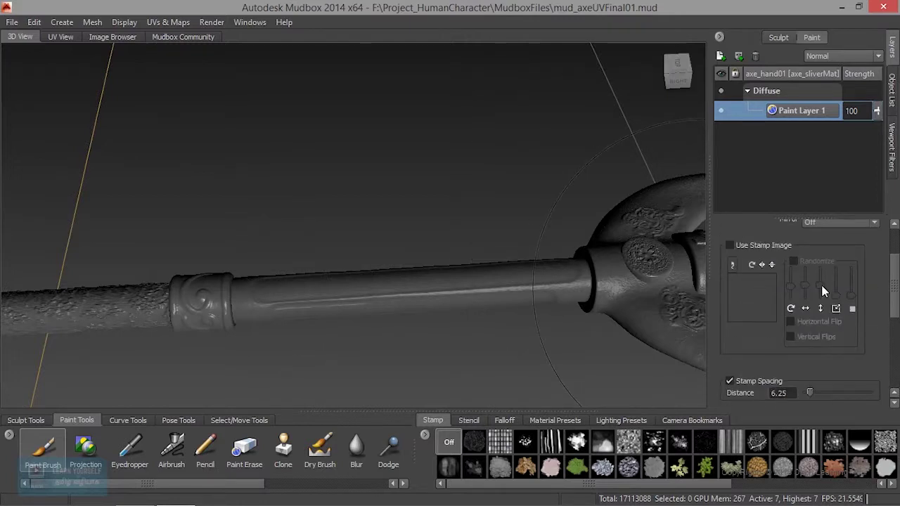
{"action": "left_click", "coordinate": [835, 241]}
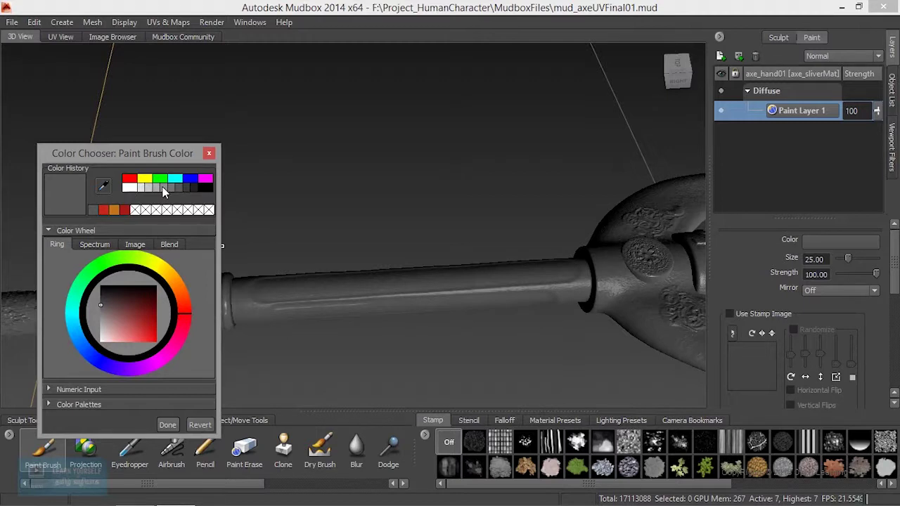
{"action": "left_click", "coordinate": [181, 188]}
{"action": "left_click", "coordinate": [195, 188]}
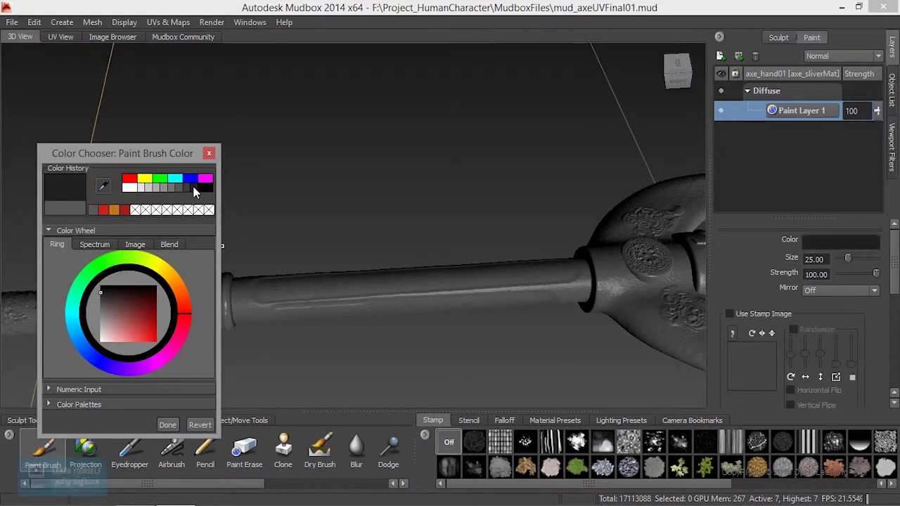
{"action": "left_click", "coordinate": [169, 426]}
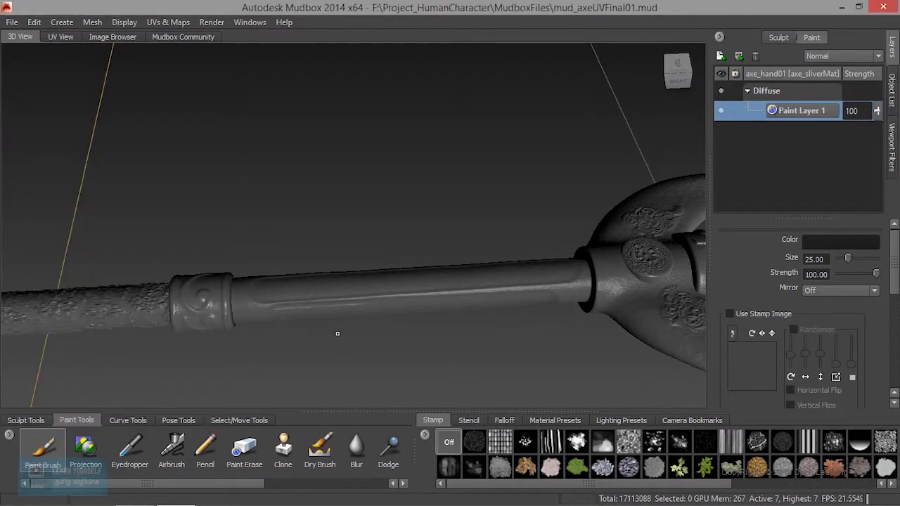
Flood the handle's Paint Layer 1 with the near-black brush color.
{"action": "scroll", "coordinate": [338, 333], "scroll_direction": "down", "scroll_amount": 3}
{"action": "left_click_drag", "start_coordinate": [342, 326], "coordinate": [310, 307], "text": "alt"}
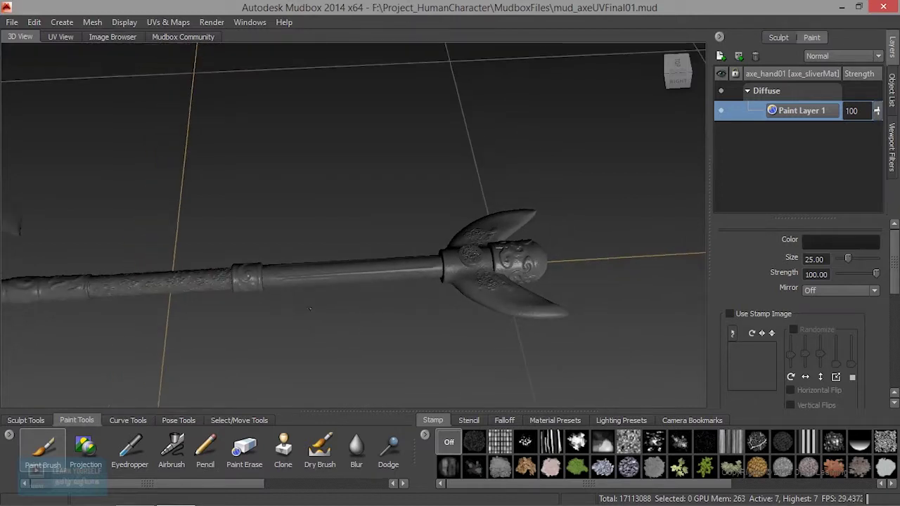
{"action": "scroll", "coordinate": [732, 366], "scroll_direction": "down", "scroll_amount": 5}
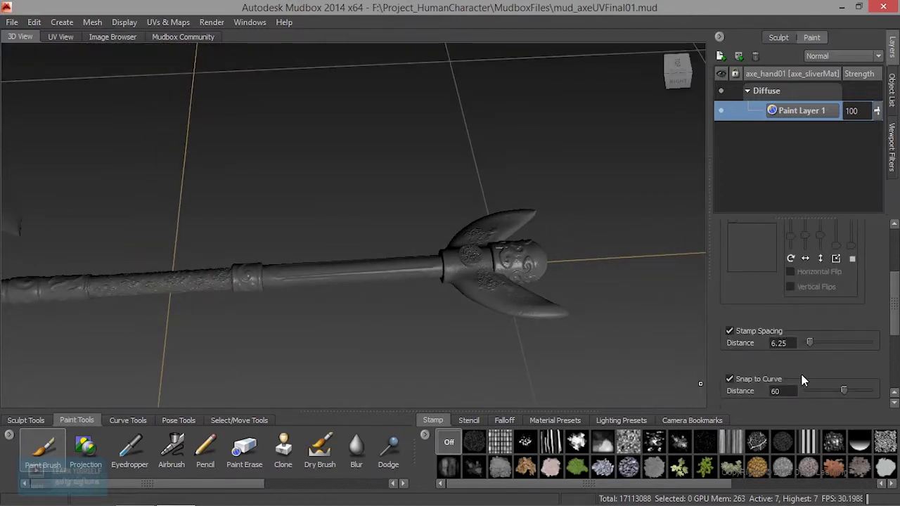
{"action": "scroll", "coordinate": [787, 371], "scroll_direction": "down", "scroll_amount": 3}
{"action": "left_click", "coordinate": [777, 347]}
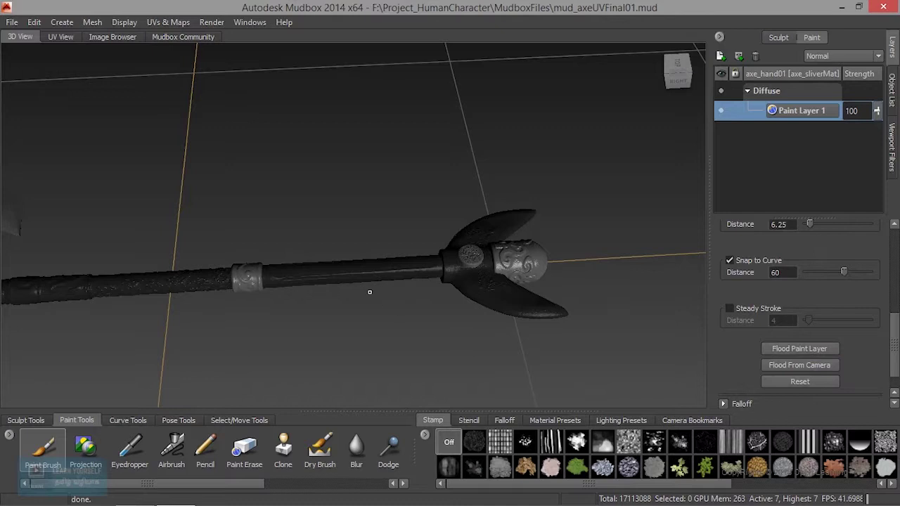
Create a 2048 diffuse layer named Paint Layer 1, saved as TIFF [8 bit, RGBA], on the ring around the middle of the handle.
{"action": "left_click_drag", "start_coordinate": [492, 330], "coordinate": [219, 314], "text": "alt"}
{"action": "left_click_drag", "start_coordinate": [562, 337], "coordinate": [485, 301], "text": "alt"}
{"action": "middle_click_drag", "start_coordinate": [485, 301], "coordinate": [217, 231], "text": "alt"}
{"action": "right_click_drag", "start_coordinate": [302, 253], "coordinate": [443, 273], "text": "alt"}
{"action": "mouse_move", "coordinate": [500, 235]}
{"action": "left_mouse_down", "text": "alt"}
{"action": "mouse_move", "coordinate": [309, 228]}
{"action": "mouse_move", "coordinate": [476, 229]}
{"action": "mouse_move", "coordinate": [506, 208]}
{"action": "mouse_move", "coordinate": [544, 222]}
{"action": "mouse_move", "coordinate": [368, 205]}
{"action": "left_mouse_up", "text": "alt"}
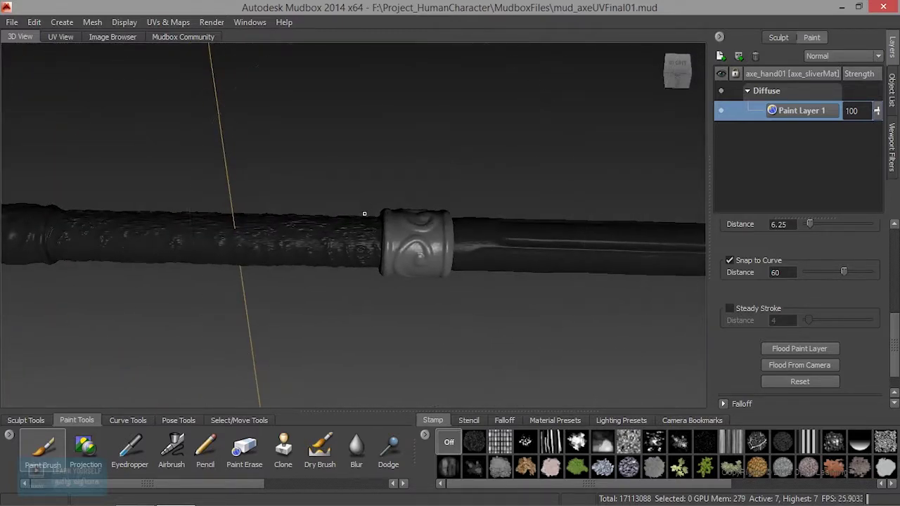
{"action": "left_click", "coordinate": [391, 225]}
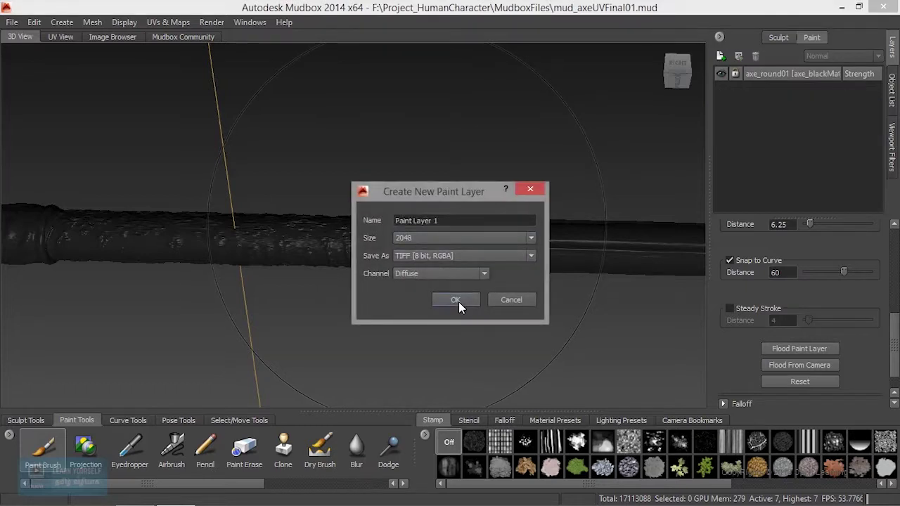
{"action": "left_click", "coordinate": [455, 301]}
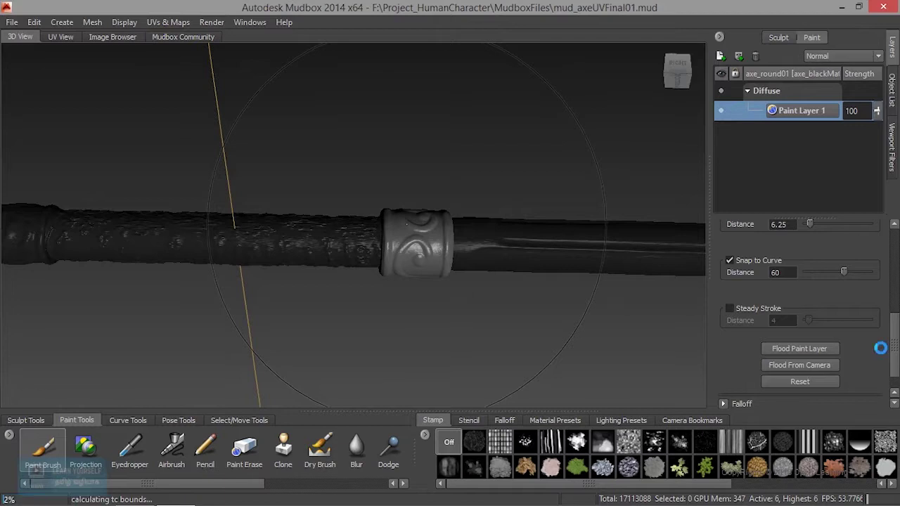
Set the paint brush color to a dark red.
{"action": "scroll", "coordinate": [819, 317], "scroll_direction": "up", "scroll_amount": 5}
{"action": "left_click", "coordinate": [829, 242]}
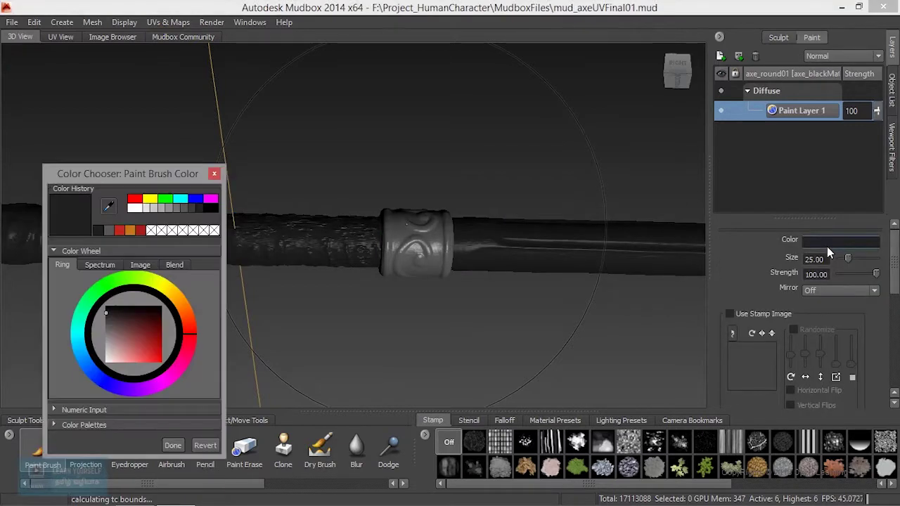
{"action": "left_click", "coordinate": [151, 210]}
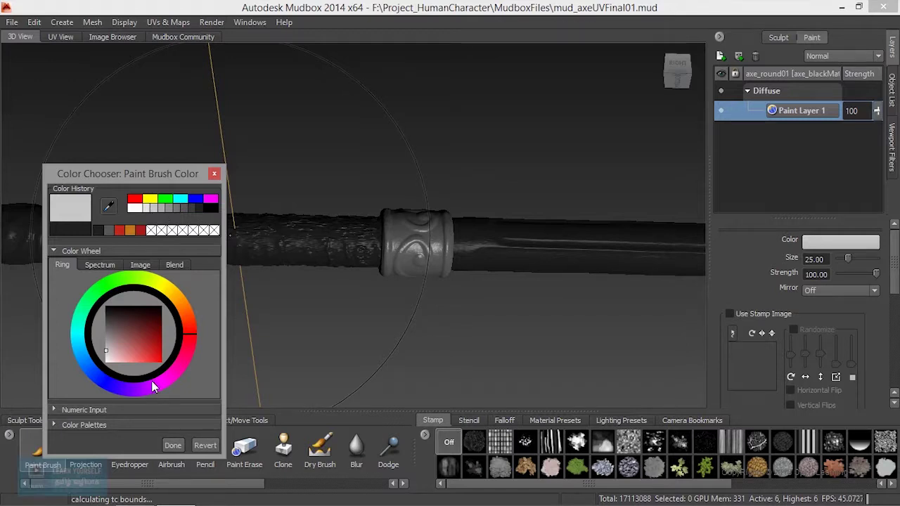
{"action": "left_click_drag", "start_coordinate": [190, 325], "coordinate": [159, 328]}
{"action": "left_click", "coordinate": [188, 332]}
{"action": "left_click", "coordinate": [173, 447]}
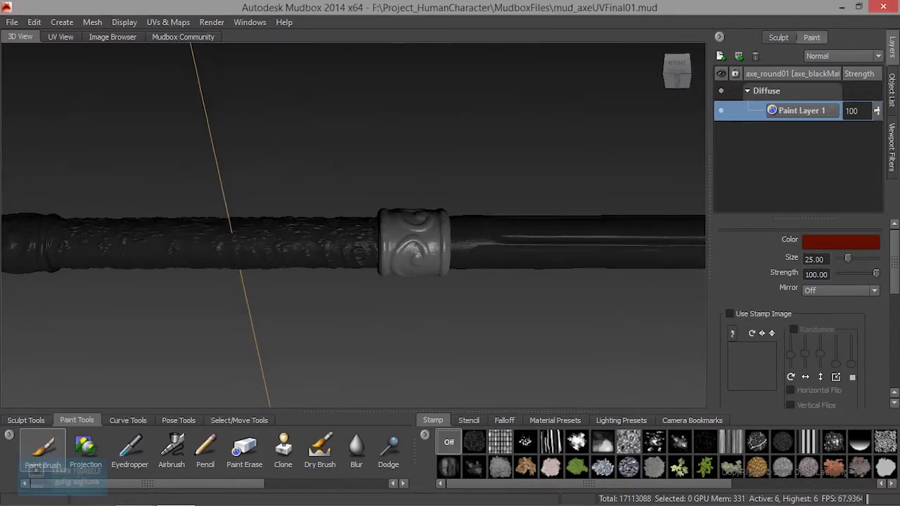
Flood the ring's paint layer with dark red, covering the end cap and round ornament that share its material.
{"action": "scroll", "coordinate": [794, 297], "scroll_direction": "down", "scroll_amount": 5}
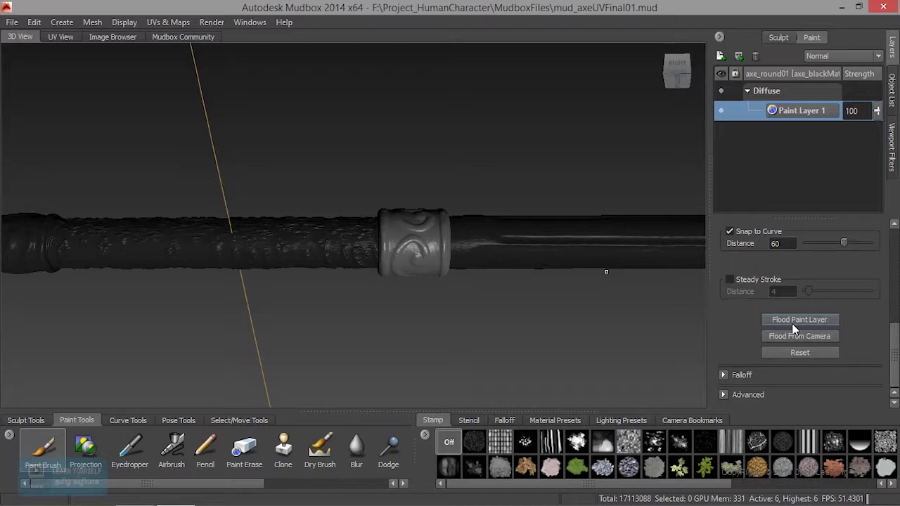
{"action": "mouse_move", "coordinate": [481, 270]}
{"action": "left_mouse_down", "text": "alt"}
{"action": "mouse_move", "coordinate": [468, 314]}
{"action": "mouse_move", "coordinate": [481, 328]}
{"action": "left_mouse_up", "text": "alt"}
{"action": "mouse_move", "coordinate": [481, 328]}
{"action": "right_mouse_down", "text": "alt"}
{"action": "mouse_move", "coordinate": [503, 288]}
{"action": "mouse_move", "coordinate": [526, 273]}
{"action": "right_mouse_up", "text": "alt"}
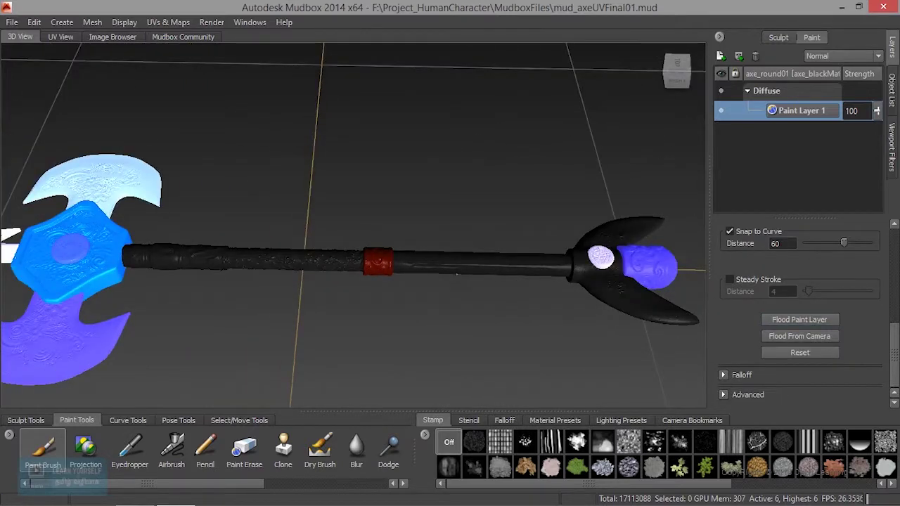
{"action": "middle_click_drag", "start_coordinate": [525, 272], "coordinate": [391, 276], "text": "alt"}
{"action": "right_click_drag", "start_coordinate": [392, 276], "coordinate": [429, 278], "text": "alt"}
{"action": "left_click", "coordinate": [542, 273]}
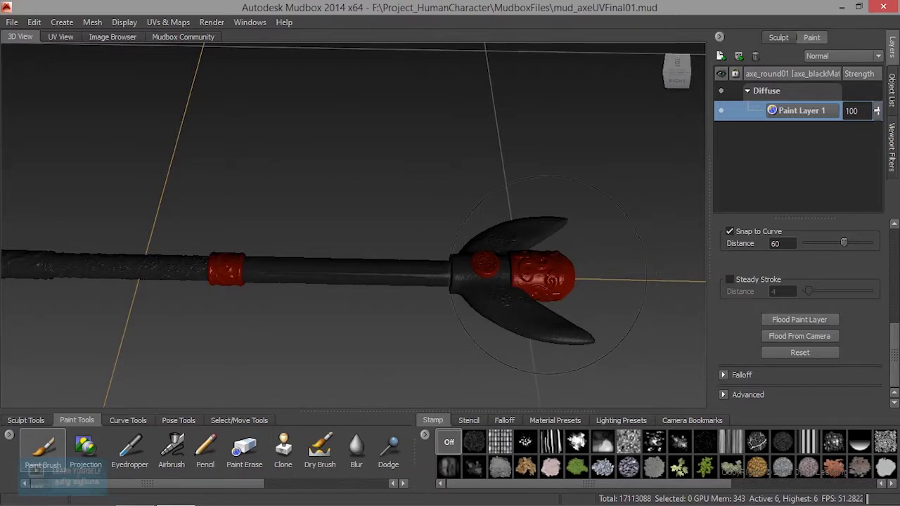
Paint the axe head with the dark red brush, then flood Paint Layer 1 from the camera with the whole axe in view.
{"action": "mouse_move", "coordinate": [538, 287]}
{"action": "left_mouse_down", "text": "alt"}
{"action": "mouse_move", "coordinate": [436, 293]}
{"action": "mouse_move", "coordinate": [359, 281]}
{"action": "left_mouse_up", "text": "alt"}
{"action": "middle_click_drag", "start_coordinate": [352, 260], "coordinate": [637, 346], "text": "alt"}
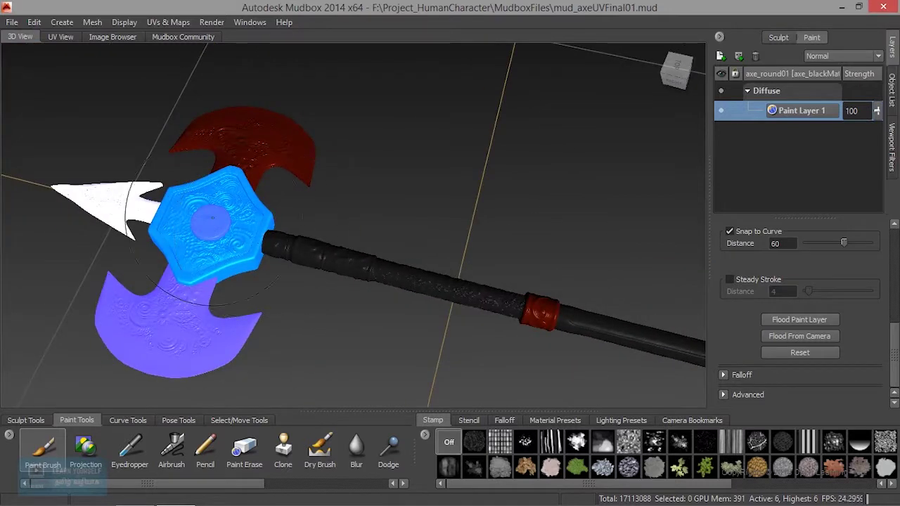
{"action": "left_click", "coordinate": [174, 254]}
{"action": "right_click_drag", "start_coordinate": [544, 288], "coordinate": [391, 259], "text": "alt"}
{"action": "middle_click_drag", "start_coordinate": [424, 264], "coordinate": [356, 252], "text": "alt"}
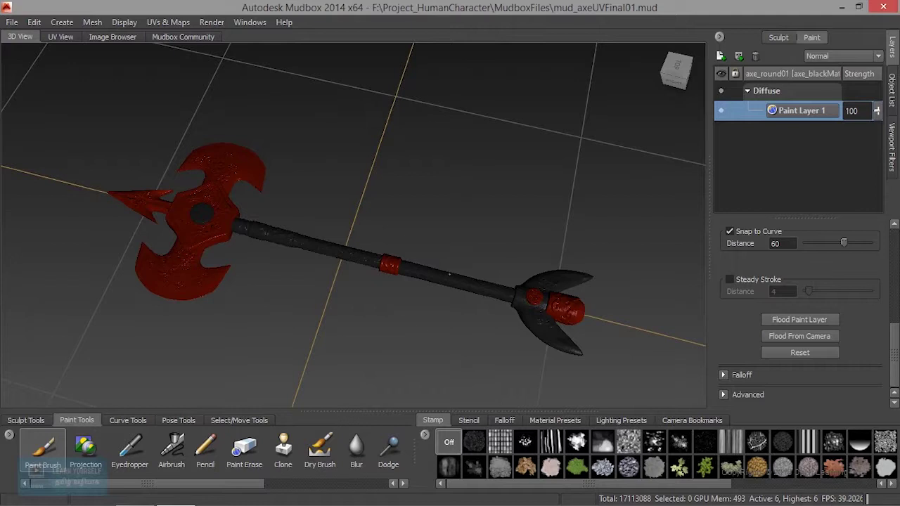
{"action": "left_click", "coordinate": [806, 340]}
Set the paint brush color to a burnt orange.
{"action": "scroll", "coordinate": [866, 270], "scroll_direction": "up", "scroll_amount": 6}
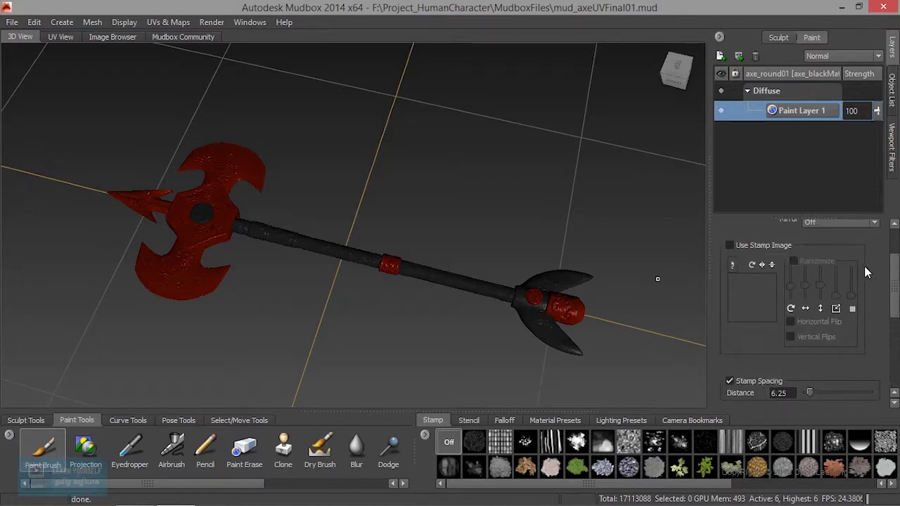
{"action": "left_click", "coordinate": [837, 242]}
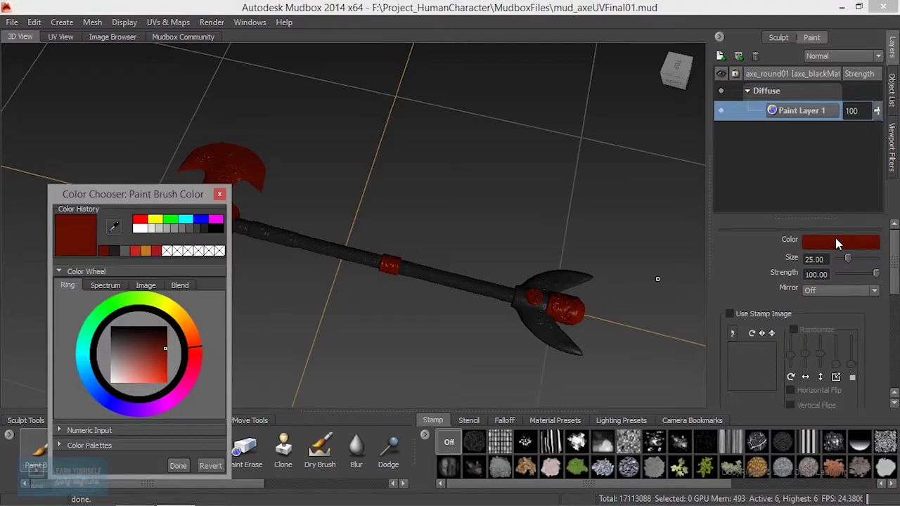
{"action": "left_click", "coordinate": [144, 251]}
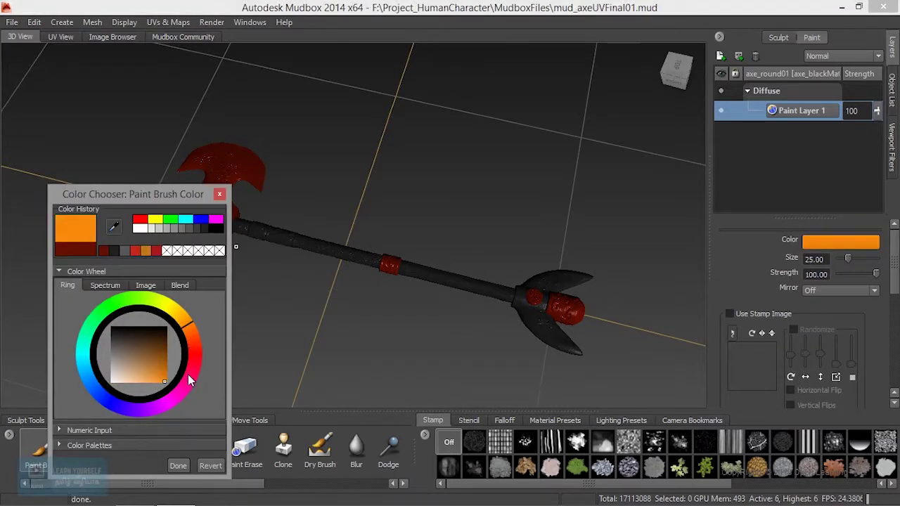
{"action": "left_click", "coordinate": [188, 375]}
{"action": "mouse_move", "coordinate": [185, 379]}
{"action": "left_mouse_down"}
{"action": "mouse_move", "coordinate": [184, 329]}
{"action": "mouse_move", "coordinate": [153, 302]}
{"action": "mouse_move", "coordinate": [113, 343]}
{"action": "mouse_move", "coordinate": [121, 374]}
{"action": "mouse_move", "coordinate": [150, 357]}
{"action": "mouse_move", "coordinate": [155, 342]}
{"action": "mouse_move", "coordinate": [193, 333]}
{"action": "left_mouse_up"}
{"action": "left_click", "coordinate": [157, 360]}
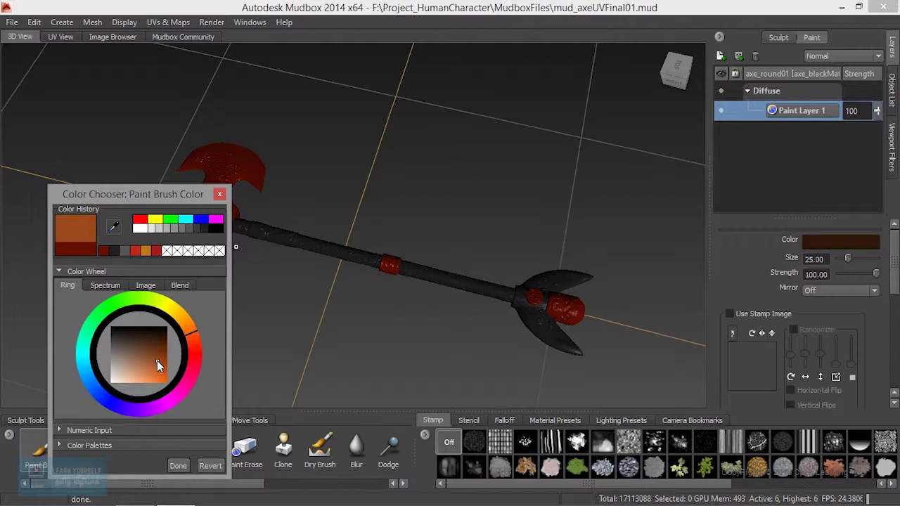
{"action": "left_click", "coordinate": [179, 465]}
Flood Paint Layer 1 of the ring around the middle of the handle with orange from the camera.
{"action": "left_click_drag", "start_coordinate": [323, 349], "coordinate": [348, 341], "text": "alt"}
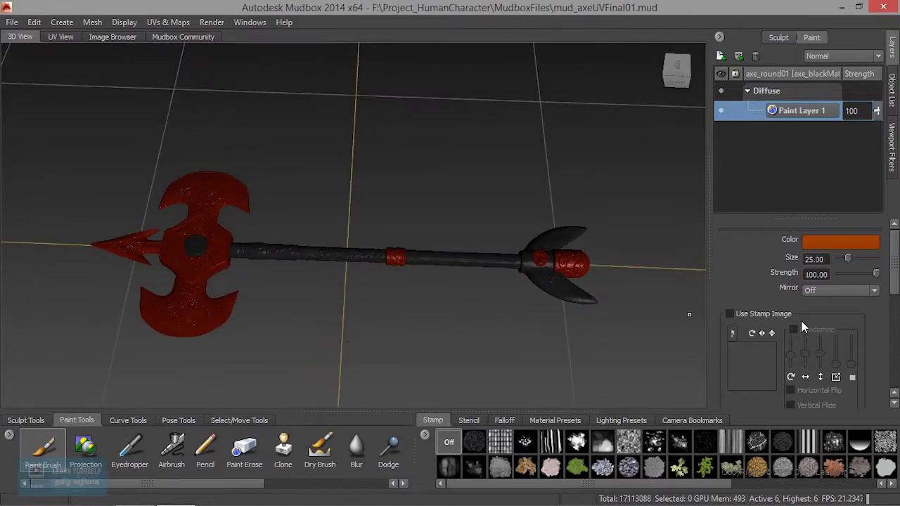
{"action": "scroll", "coordinate": [843, 345], "scroll_direction": "down", "scroll_amount": 5}
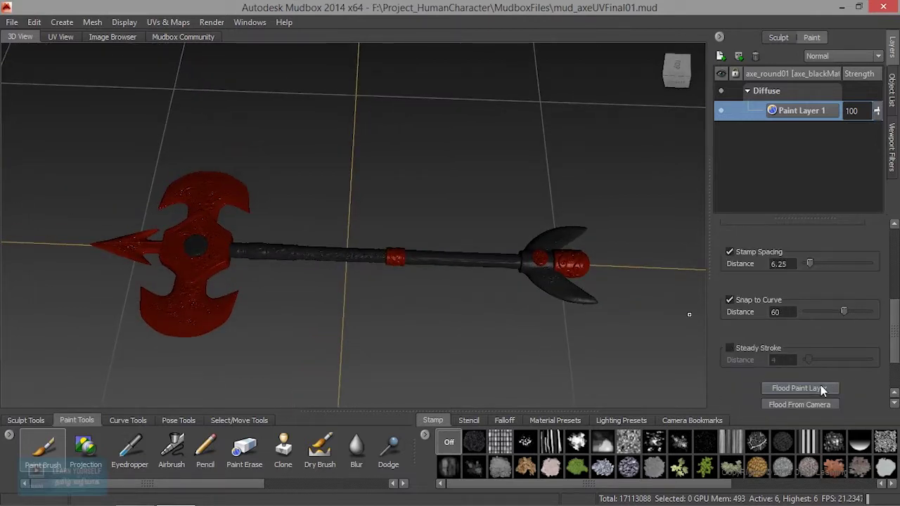
{"action": "scroll", "coordinate": [811, 402], "scroll_direction": "down", "scroll_amount": 1}
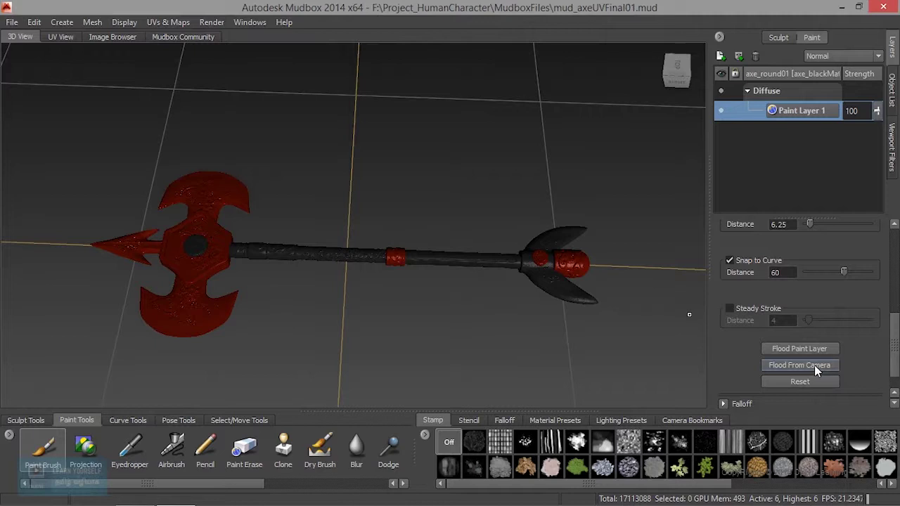
{"action": "left_click", "coordinate": [814, 365]}
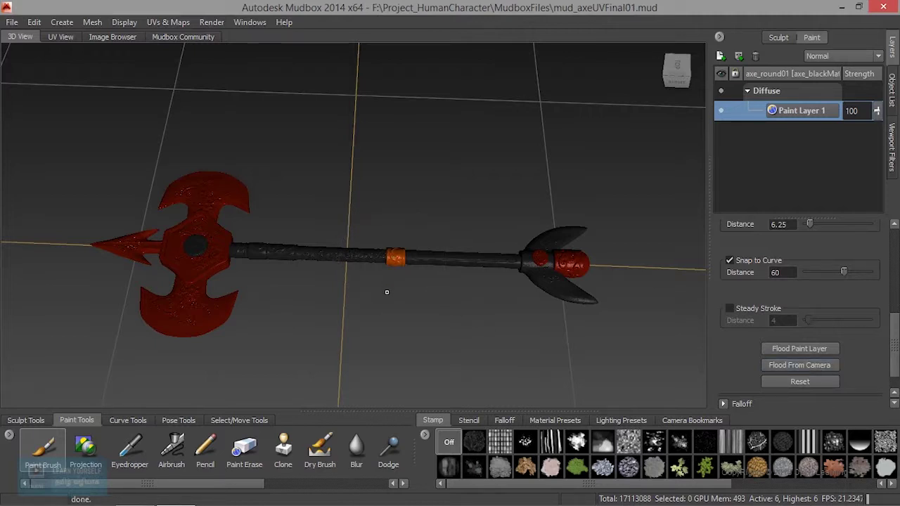
Make the handle's paint layer active and flood it from the camera with orange, facing the curved prongs at the handle's end.
{"action": "left_click_drag", "start_coordinate": [398, 297], "coordinate": [398, 181], "text": "alt"}
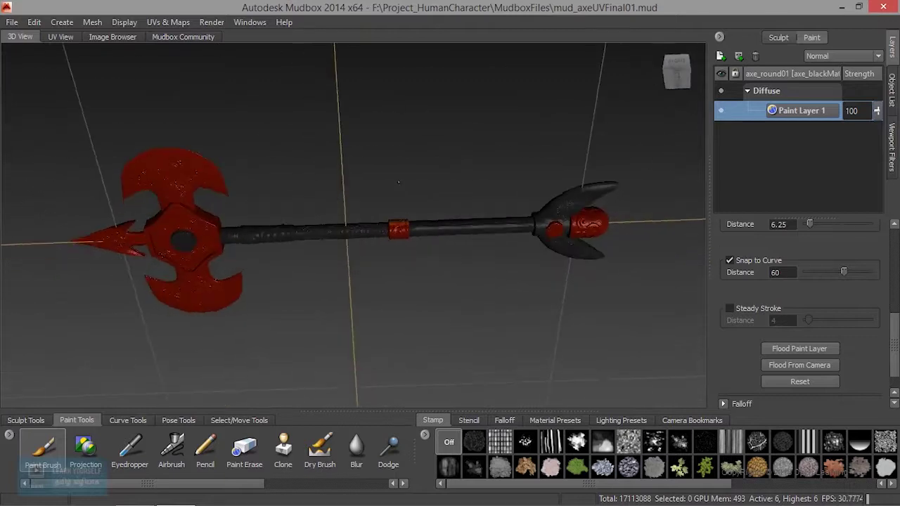
{"action": "right_click_drag", "start_coordinate": [399, 182], "coordinate": [499, 201], "text": "alt"}
{"action": "middle_click_drag", "start_coordinate": [499, 200], "coordinate": [411, 267], "text": "alt"}
{"action": "left_click_drag", "start_coordinate": [413, 270], "coordinate": [429, 260], "text": "alt"}
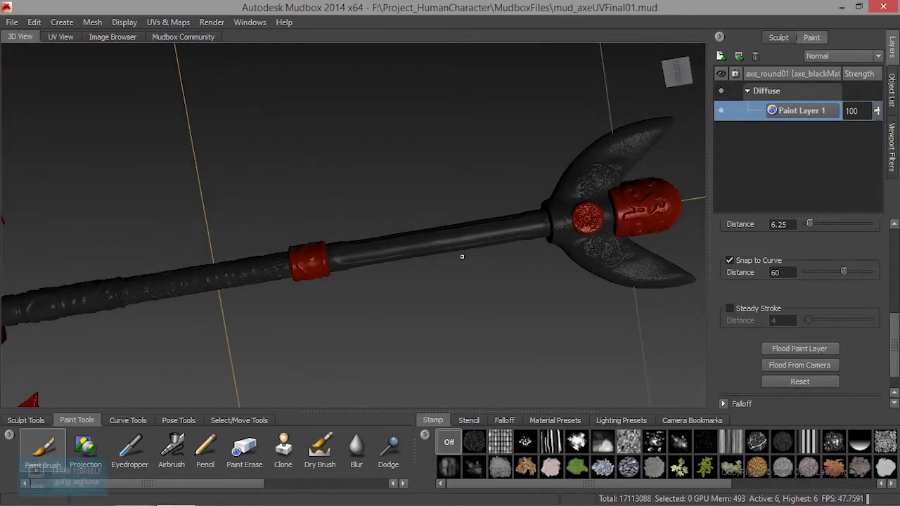
{"action": "middle_click_drag", "start_coordinate": [428, 261], "coordinate": [212, 324], "text": "alt"}
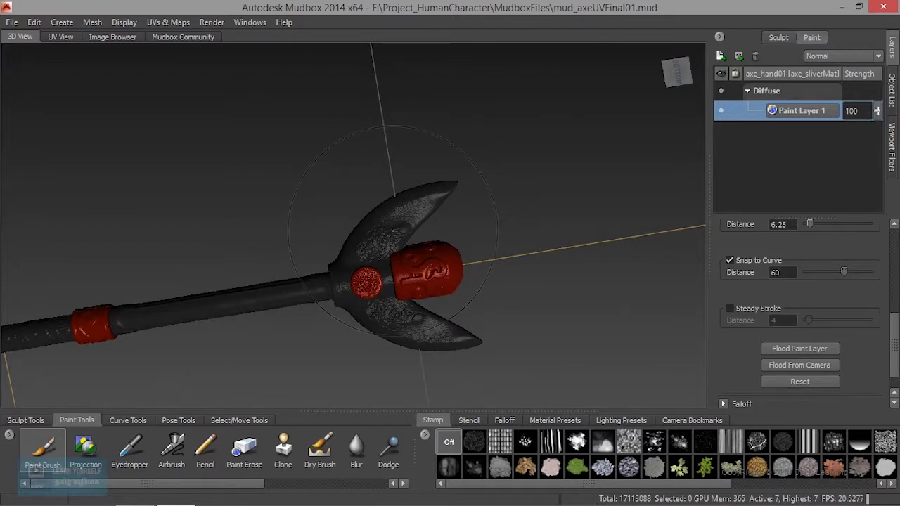
{"action": "mouse_move", "coordinate": [393, 231]}
{"action": "left_mouse_down", "text": "alt"}
{"action": "mouse_move", "coordinate": [443, 188]}
{"action": "mouse_move", "coordinate": [469, 190]}
{"action": "left_mouse_up", "text": "alt"}
{"action": "left_click", "coordinate": [805, 362]}
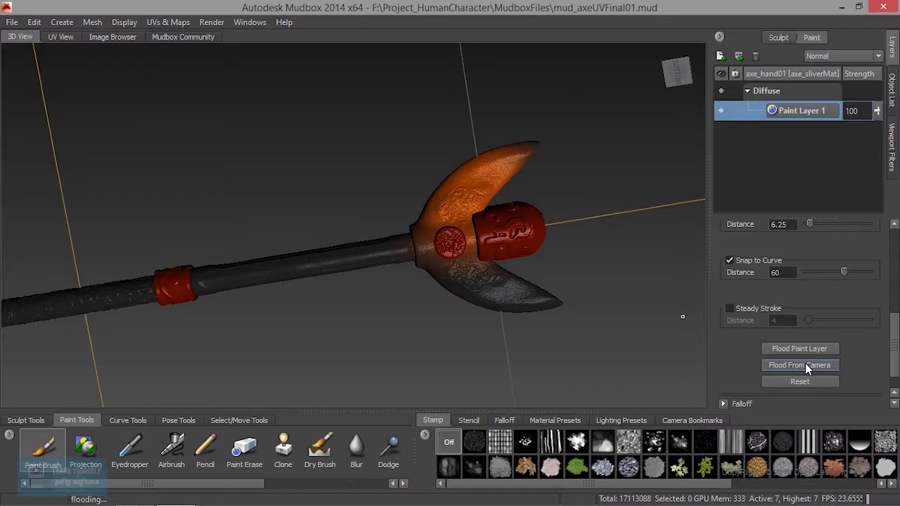
Brush orange along the smooth part of the handle, then flood its paint layer to cover the grip and both prongs.
{"action": "left_click_drag", "start_coordinate": [386, 273], "coordinate": [370, 243], "text": "alt"}
{"action": "scroll", "coordinate": [370, 239], "scroll_direction": "up", "scroll_amount": 3}
{"action": "middle_click_drag", "start_coordinate": [369, 237], "coordinate": [486, 267], "text": "alt"}
{"action": "left_click_drag", "start_coordinate": [487, 267], "coordinate": [405, 264], "text": "alt"}
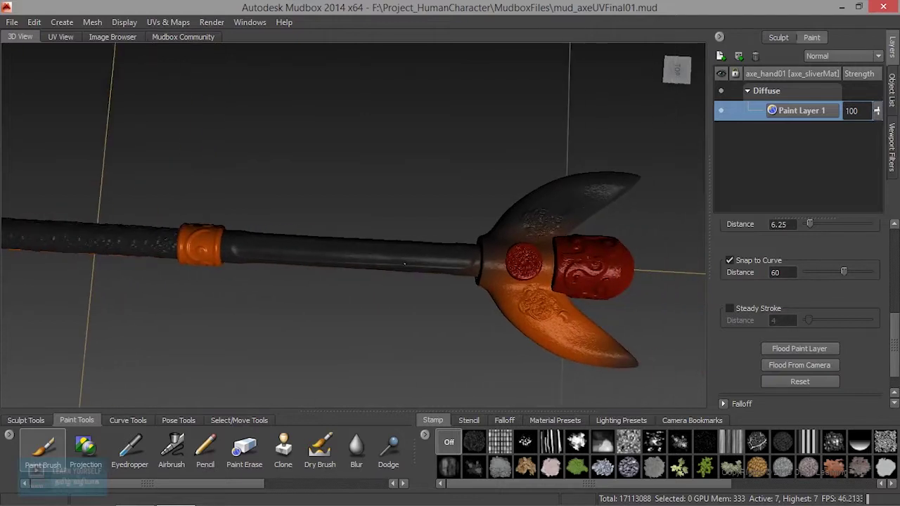
{"action": "left_click_drag", "start_coordinate": [307, 260], "coordinate": [378, 256]}
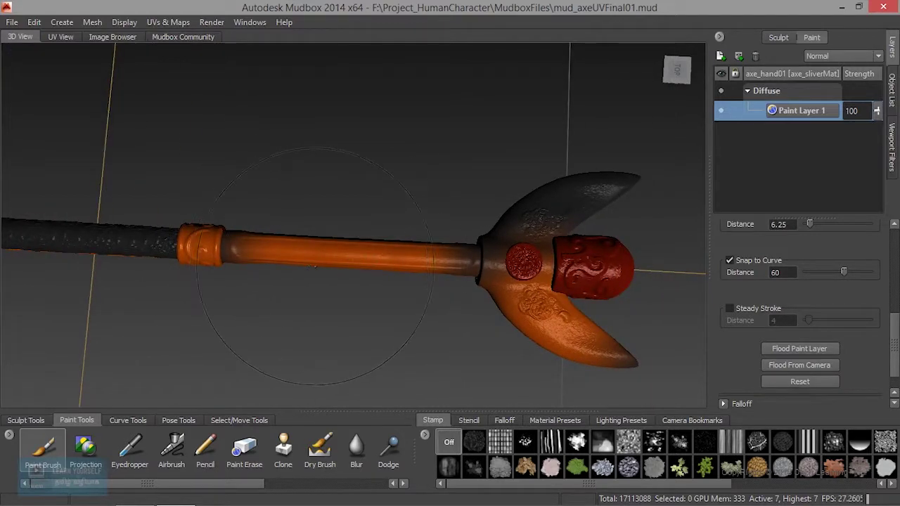
{"action": "left_click", "coordinate": [798, 365]}
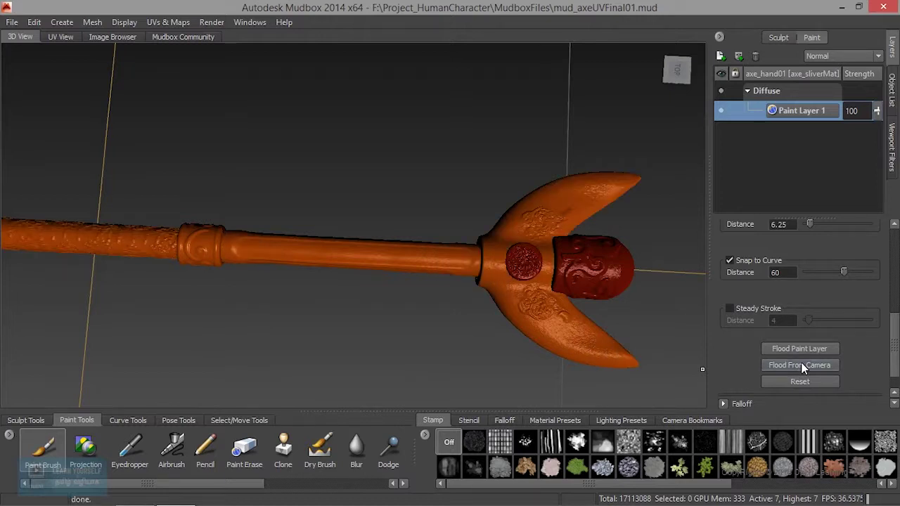
Activate the axe head's Paint Layer 1 and cover the hexagonal center piece with orange.
{"action": "middle_click_drag", "start_coordinate": [213, 302], "coordinate": [453, 345], "text": "alt"}
{"action": "left_click_drag", "start_coordinate": [422, 345], "coordinate": [244, 357], "text": "alt"}
{"action": "mouse_move", "coordinate": [258, 326]}
{"action": "left_mouse_down", "text": "alt"}
{"action": "mouse_move", "coordinate": [305, 299]}
{"action": "mouse_move", "coordinate": [309, 309]}
{"action": "mouse_move", "coordinate": [295, 317]}
{"action": "left_mouse_up", "text": "alt"}
{"action": "left_click", "coordinate": [364, 226]}
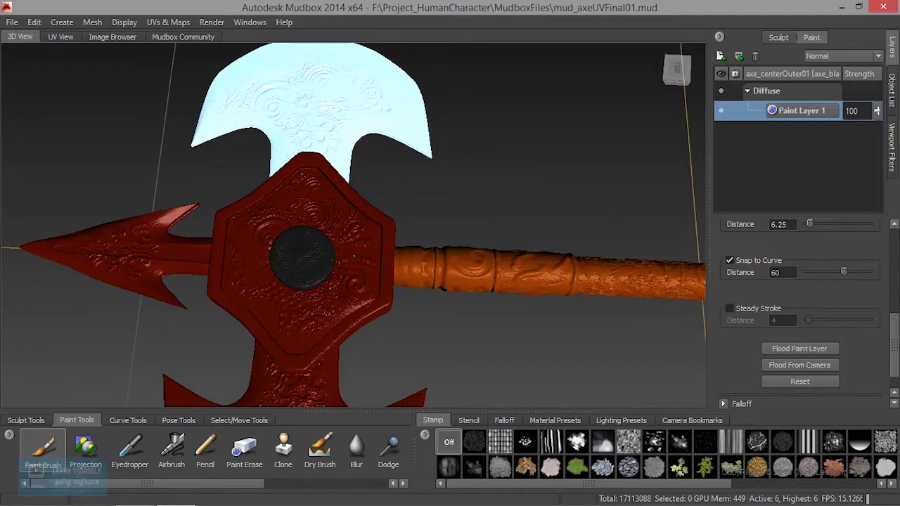
{"action": "left_click", "coordinate": [773, 350]}
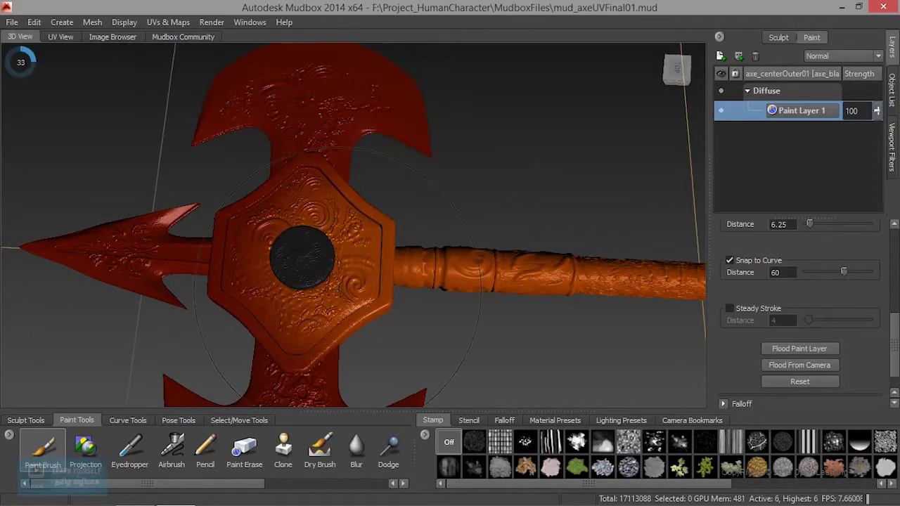
{"action": "left_click", "coordinate": [784, 362]}
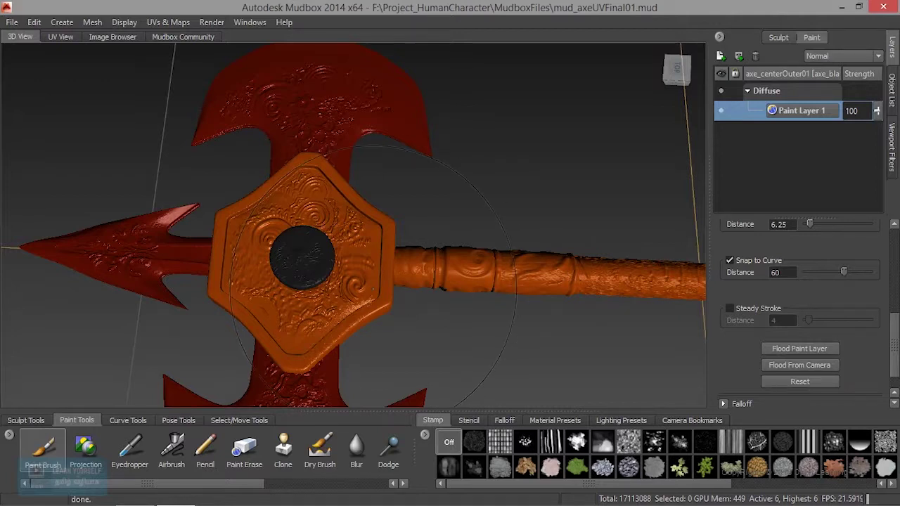
Flood the axe head's entire Paint Layer 1 with orange, covering the blades and the spear tip.
{"action": "left_click_drag", "start_coordinate": [473, 388], "coordinate": [349, 374], "text": "alt"}
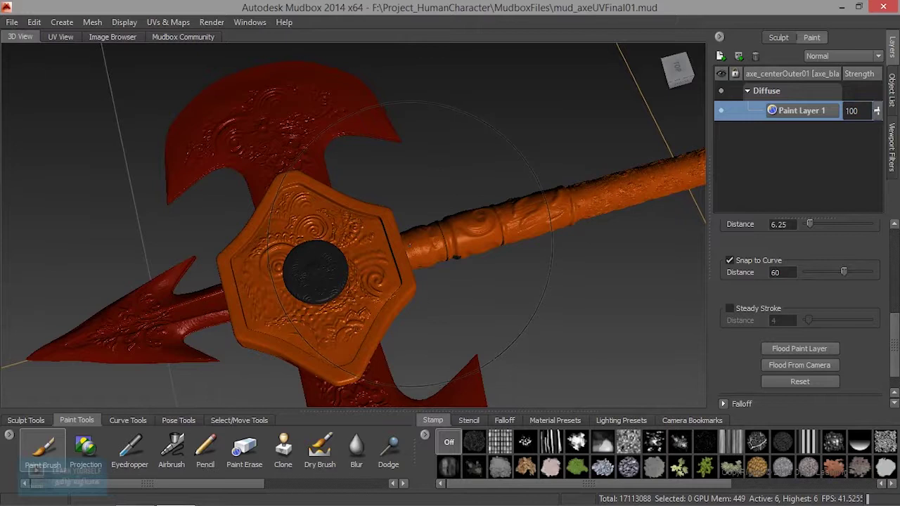
{"action": "right_click_drag", "start_coordinate": [349, 374], "coordinate": [222, 248], "text": "alt"}
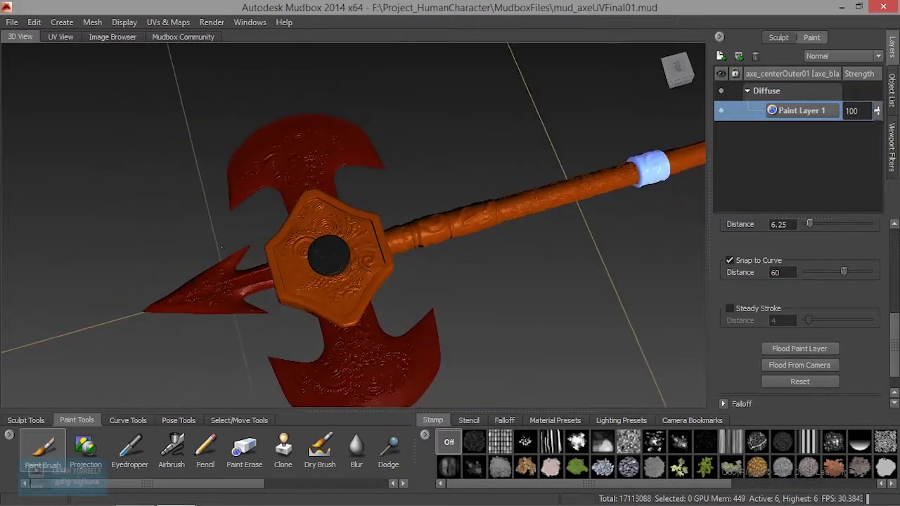
{"action": "left_click", "coordinate": [819, 350]}
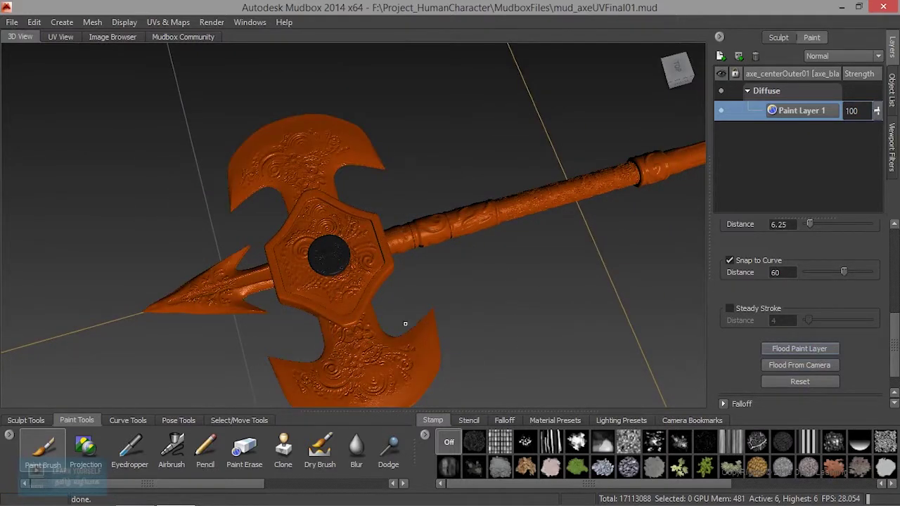
Set the paint brush color to a dark gray.
{"action": "left_click_drag", "start_coordinate": [330, 318], "coordinate": [454, 323], "text": "alt"}
{"action": "middle_click_drag", "start_coordinate": [454, 323], "coordinate": [529, 320], "text": "alt"}
{"action": "left_click_drag", "start_coordinate": [529, 320], "coordinate": [686, 277], "text": "alt"}
{"action": "scroll", "coordinate": [783, 288], "scroll_direction": "up", "scroll_amount": 5}
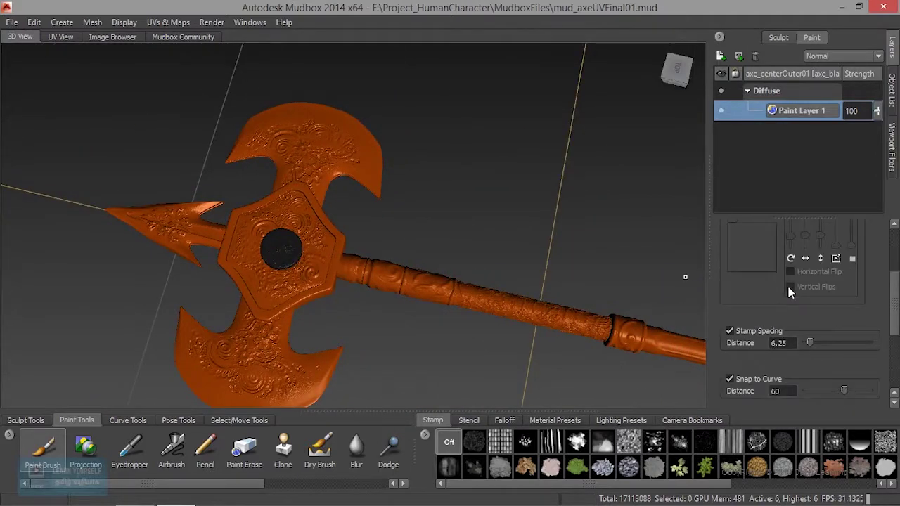
{"action": "left_click_drag", "start_coordinate": [894, 278], "coordinate": [893, 237]}
{"action": "left_click", "coordinate": [848, 248]}
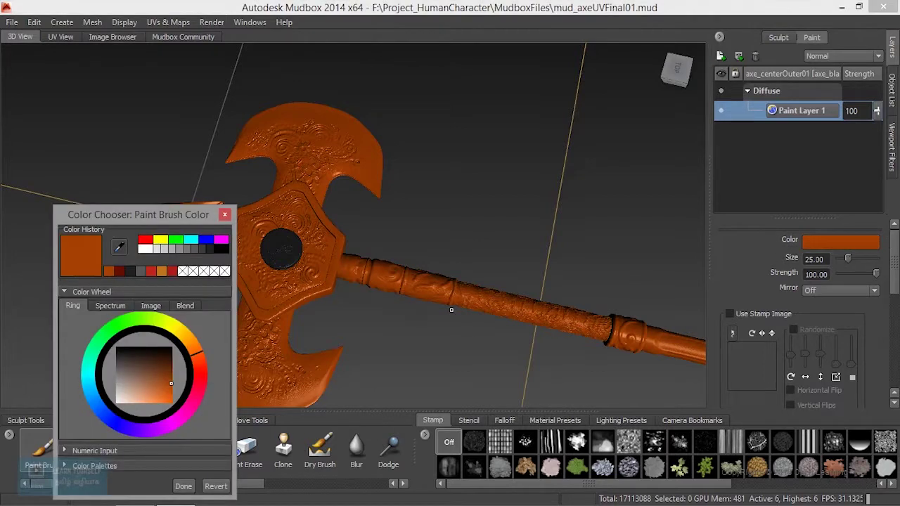
{"action": "mouse_move", "coordinate": [140, 351]}
{"action": "left_mouse_down"}
{"action": "mouse_move", "coordinate": [125, 374]}
{"action": "mouse_move", "coordinate": [117, 362]}
{"action": "left_mouse_up"}
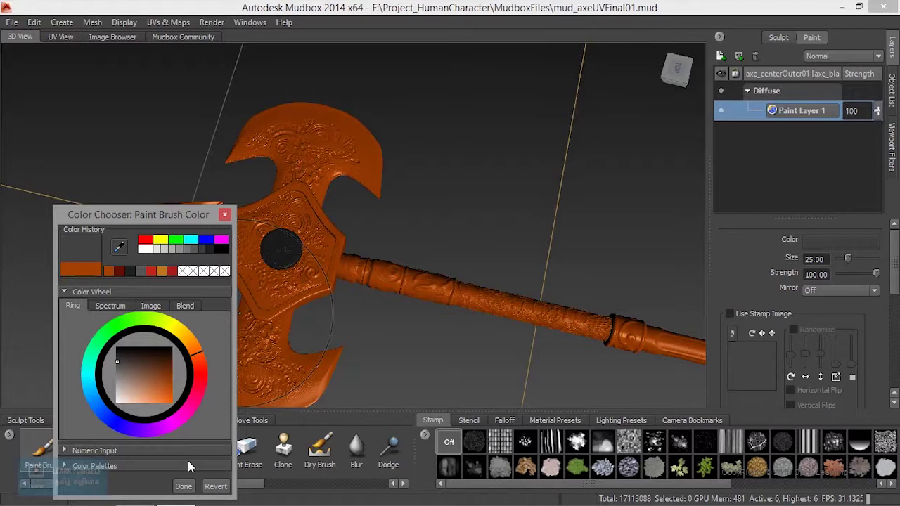
{"action": "left_click", "coordinate": [184, 485]}
Flood the handle's paint layer with dark gray, and flood the axe head's Paint Layer 1 with the same color.
{"action": "scroll", "coordinate": [782, 344], "scroll_direction": "down", "scroll_amount": 5}
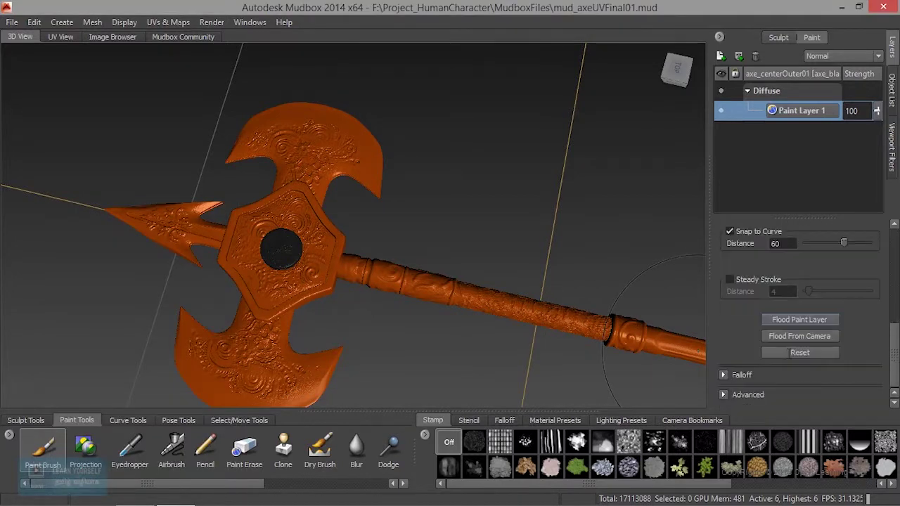
{"action": "left_click", "coordinate": [793, 320]}
{"action": "left_click_drag", "start_coordinate": [349, 307], "coordinate": [371, 291], "text": "alt"}
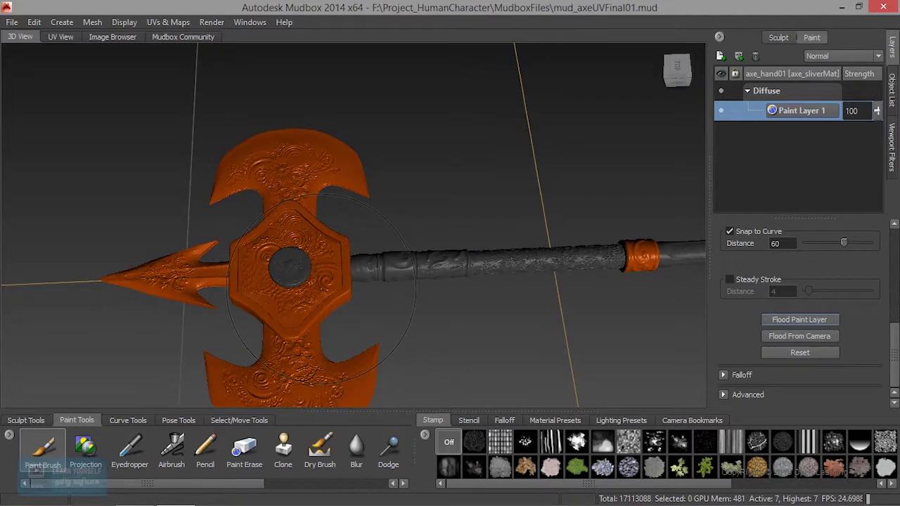
{"action": "left_click", "coordinate": [798, 320]}
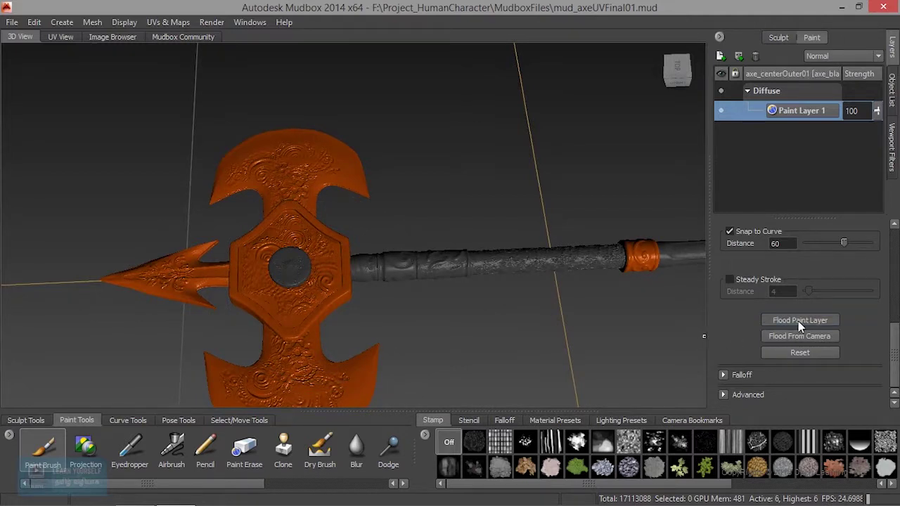
Reduce the paint brush size to 0.22 for detail work along the lower blade's edge.
{"action": "middle_click_drag", "start_coordinate": [331, 324], "coordinate": [469, 233], "text": "alt"}
{"action": "right_click_drag", "start_coordinate": [422, 239], "coordinate": [492, 246], "text": "alt"}
{"action": "middle_click_drag", "start_coordinate": [464, 394], "coordinate": [351, 264], "text": "alt"}
{"action": "right_click_drag", "start_coordinate": [352, 267], "coordinate": [437, 297], "text": "alt"}
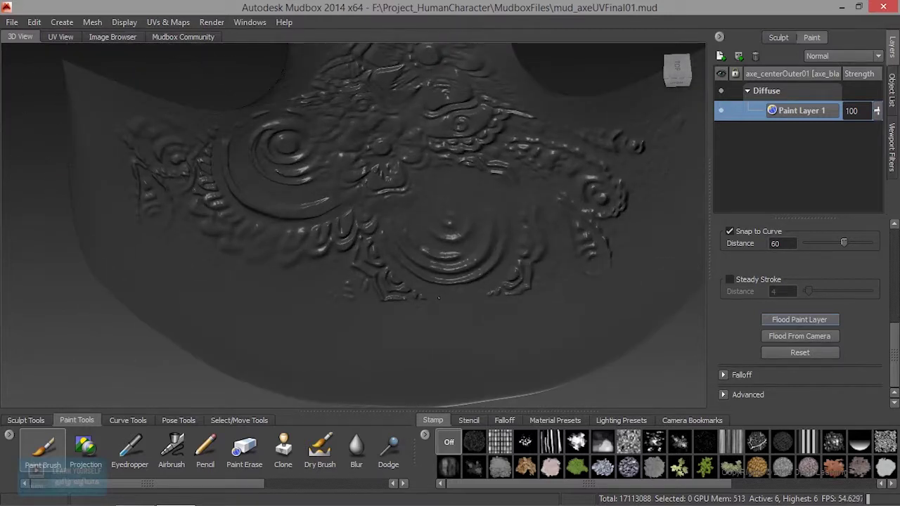
{"action": "middle_click_drag", "start_coordinate": [438, 298], "coordinate": [432, 266], "text": "alt"}
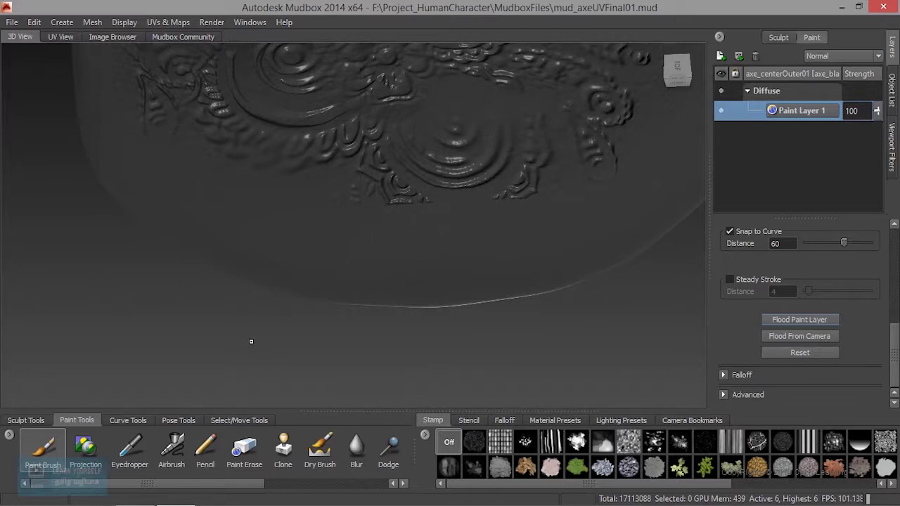
{"action": "scroll", "coordinate": [823, 280], "scroll_direction": "up", "scroll_amount": 15}
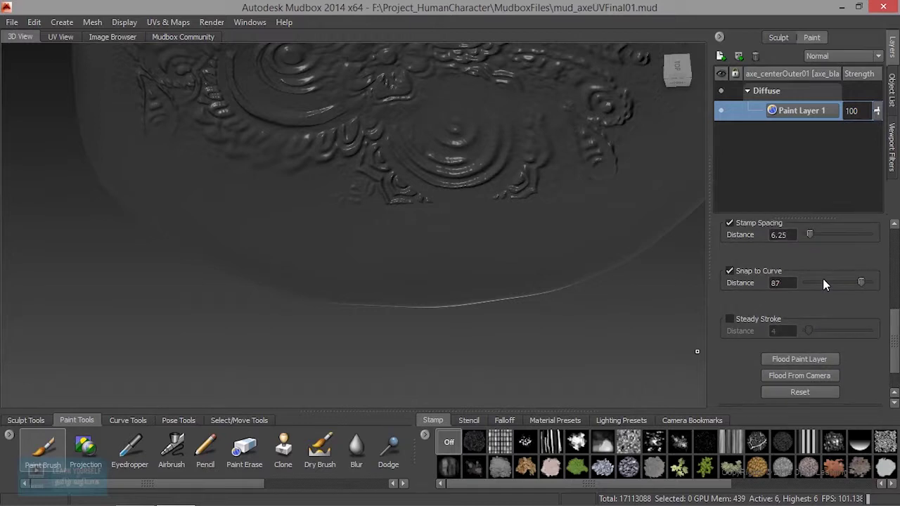
{"action": "scroll", "coordinate": [842, 285], "scroll_direction": "down", "scroll_amount": 8}
{"action": "scroll", "coordinate": [882, 328], "scroll_direction": "down", "scroll_amount": 2}
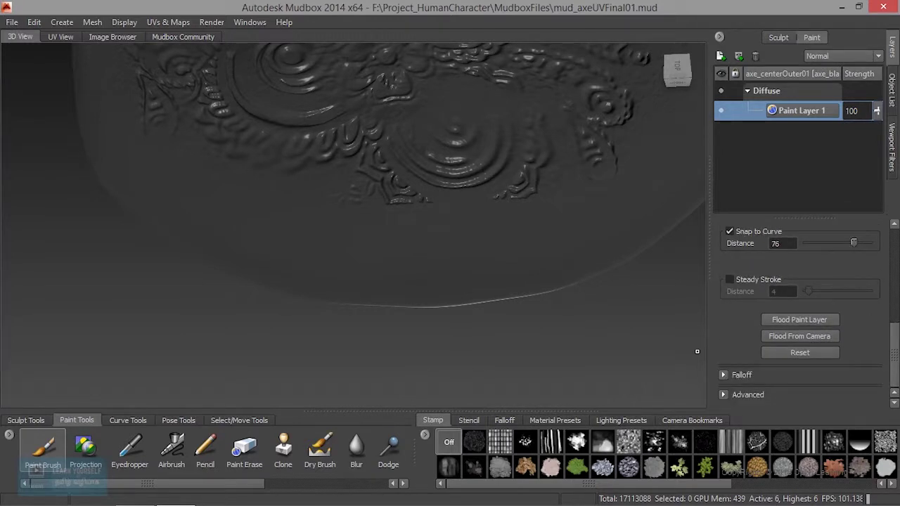
Set the paint brush color to a light gray.
{"action": "scroll", "coordinate": [865, 282], "scroll_direction": "up", "scroll_amount": 5}
{"action": "left_click", "coordinate": [843, 240]}
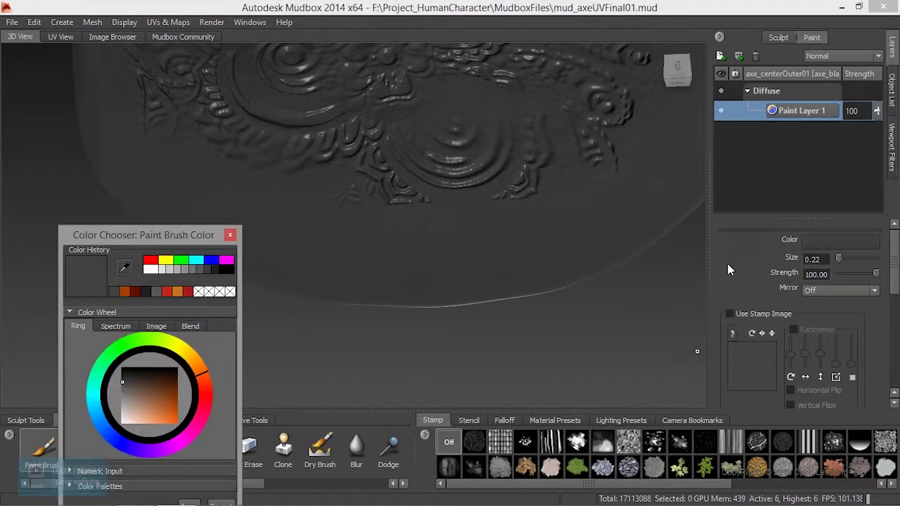
{"action": "left_click", "coordinate": [123, 410]}
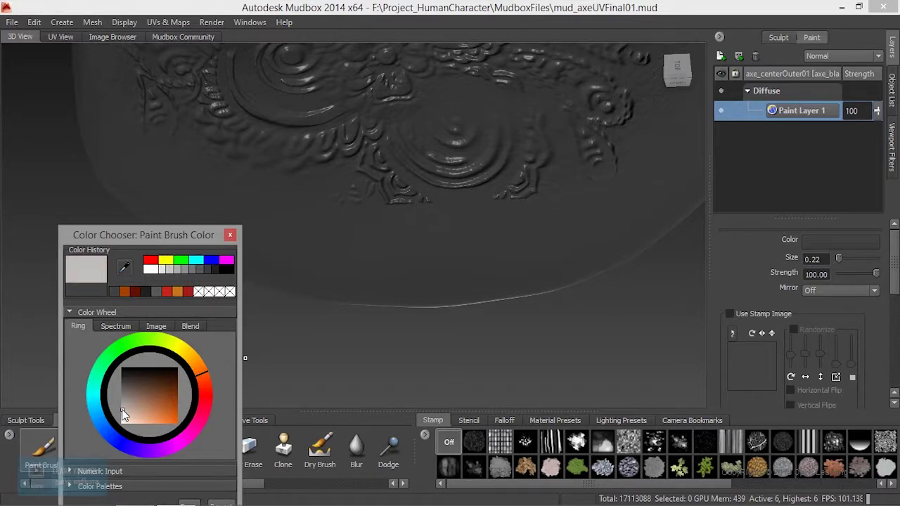
{"action": "left_click_drag", "start_coordinate": [159, 239], "coordinate": [234, 120]}
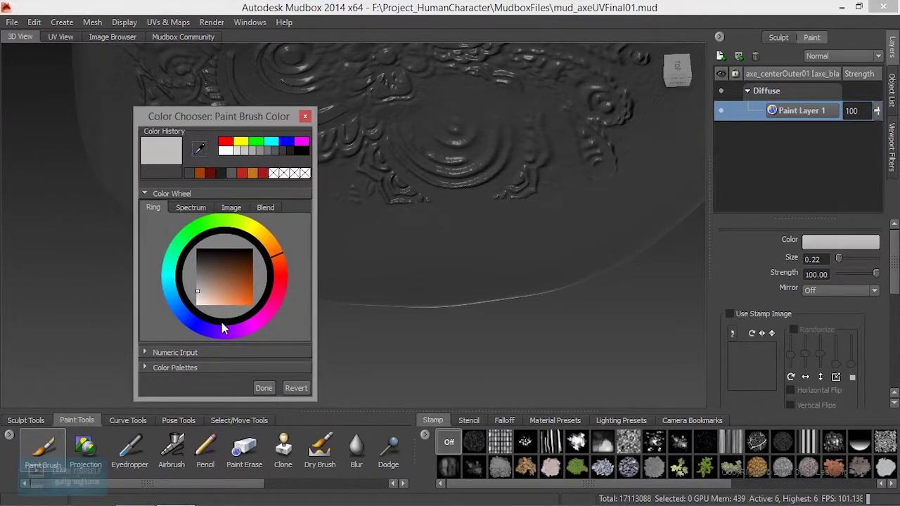
{"action": "left_click", "coordinate": [262, 388]}
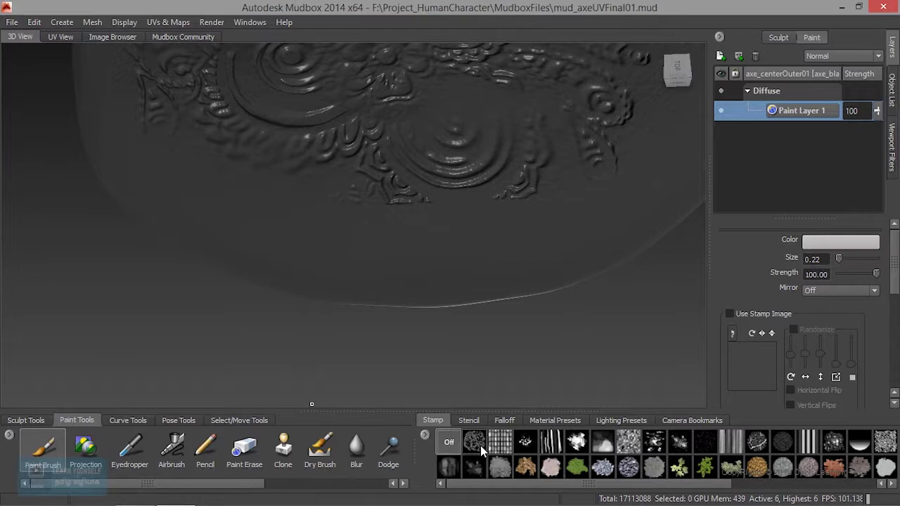
Apply a splatter stamp to the paint brush at size 1.21 and strength 8.33, and add a 2048 diffuse layer named Paint Layer 2.
{"action": "left_click", "coordinate": [654, 441]}
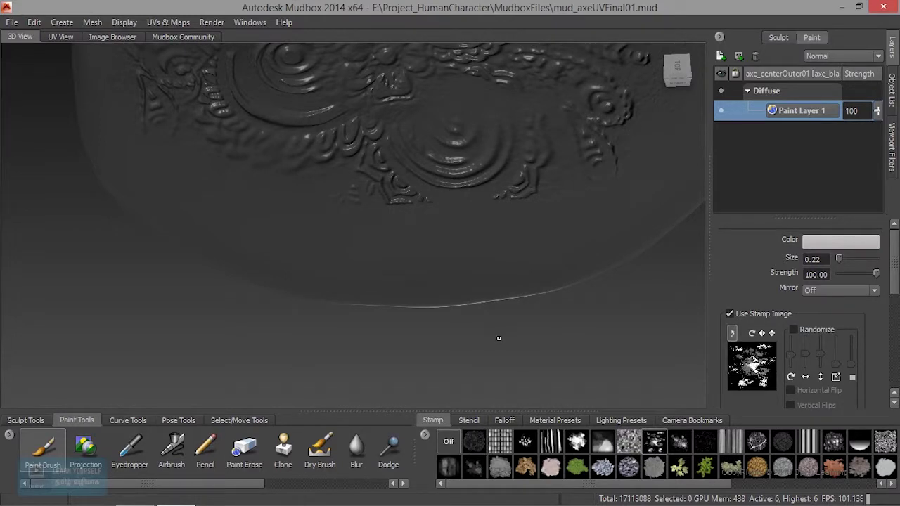
{"action": "left_click_drag", "start_coordinate": [381, 284], "coordinate": [401, 285]}
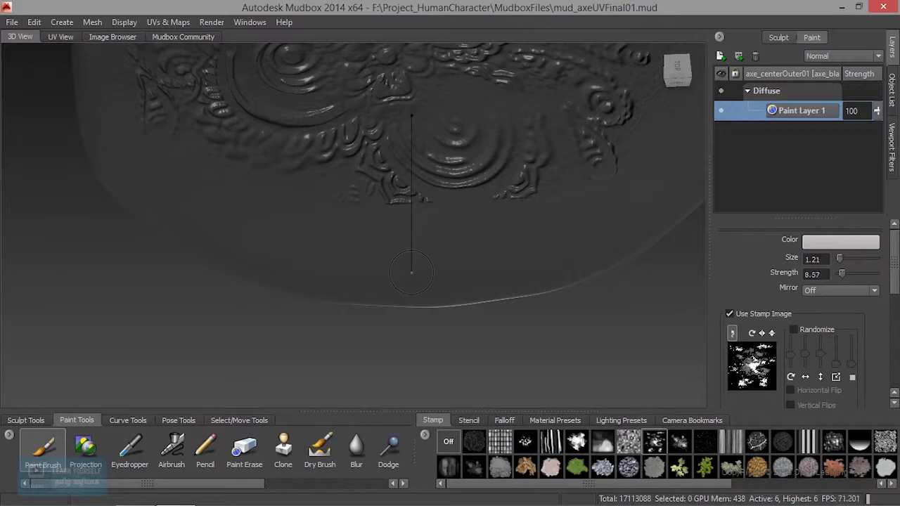
{"action": "left_click", "coordinate": [721, 56]}
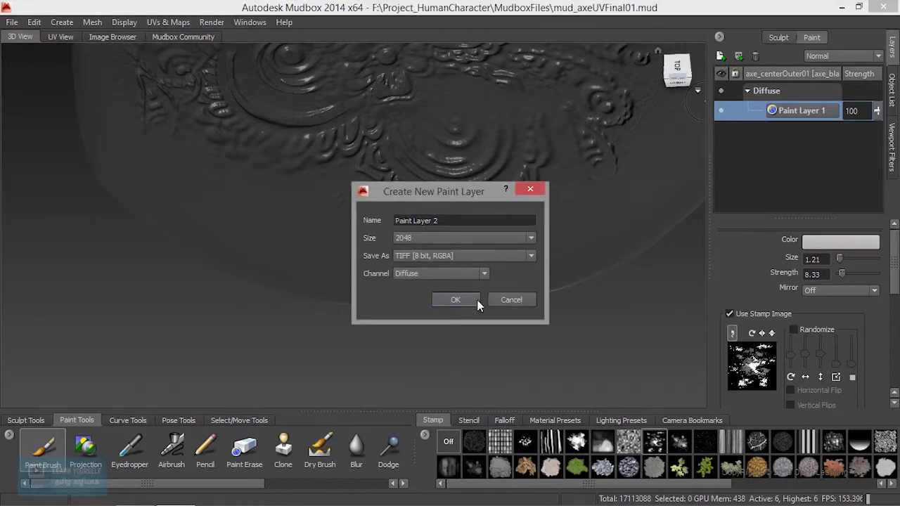
{"action": "left_click", "coordinate": [477, 300]}
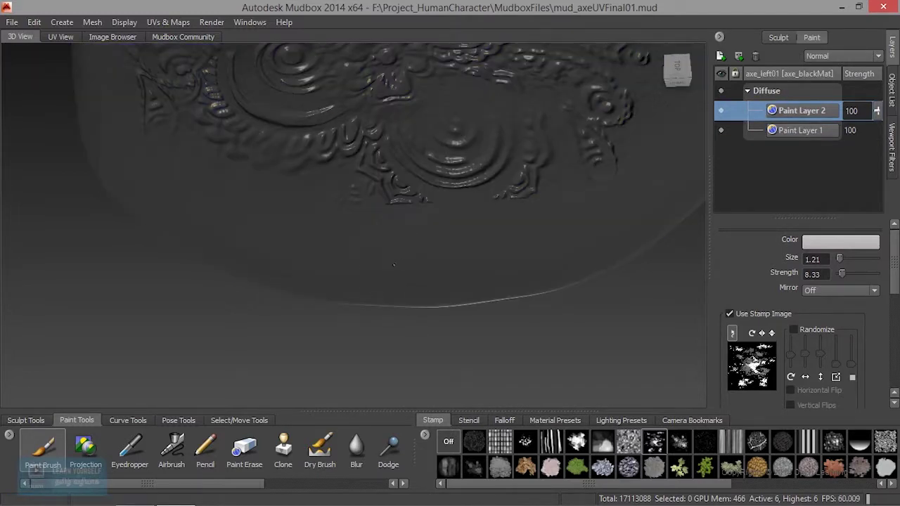
{"action": "mouse_move", "coordinate": [396, 265]}
{"action": "left_mouse_down"}
{"action": "mouse_move", "coordinate": [360, 293]}
{"action": "mouse_move", "coordinate": [320, 282]}
{"action": "left_mouse_up"}
{"action": "left_click_drag", "start_coordinate": [275, 253], "coordinate": [230, 274]}
{"action": "right_click_drag", "start_coordinate": [272, 285], "coordinate": [362, 307], "text": "alt"}
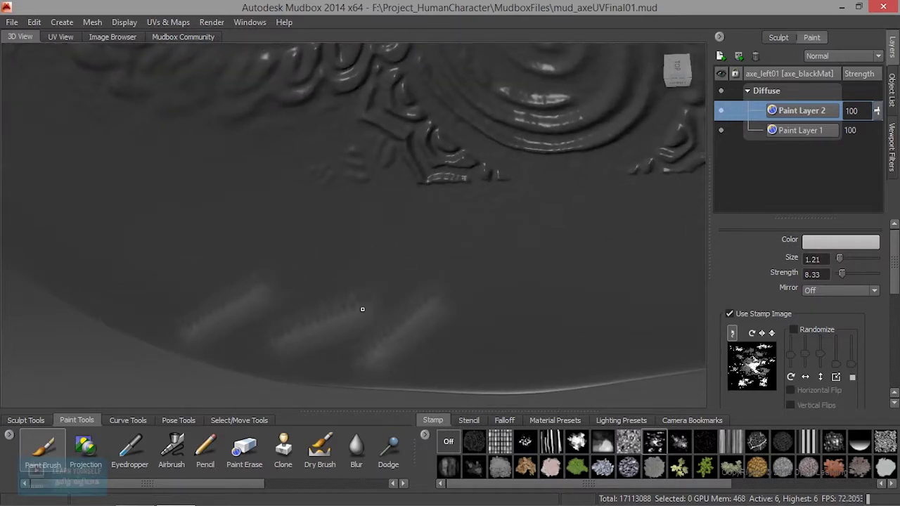
{"action": "key", "text": "ctrl+z"}
{"action": "key", "text": "ctrl+z"}
{"action": "key", "text": "ctrl+z"}
Enlarge the paint brush to 2.84 and paint soft light gray highlights along the lower cutting edge of the axe_left01 blade.
{"action": "left_click_drag", "start_coordinate": [356, 302], "coordinate": [411, 303]}
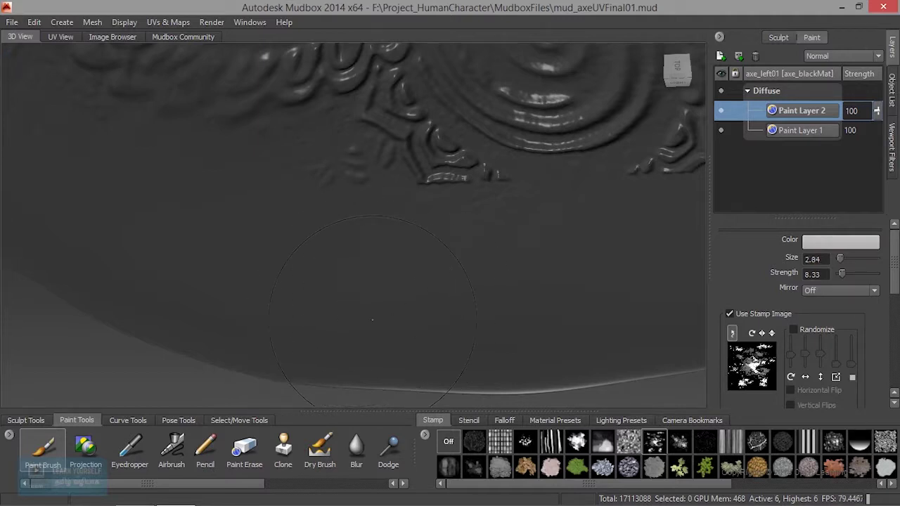
{"action": "mouse_move", "coordinate": [334, 335]}
{"action": "left_mouse_down", "text": "alt"}
{"action": "mouse_move", "coordinate": [422, 313]}
{"action": "mouse_move", "coordinate": [407, 295]}
{"action": "mouse_move", "coordinate": [318, 258]}
{"action": "mouse_move", "coordinate": [281, 234]}
{"action": "mouse_move", "coordinate": [285, 225]}
{"action": "left_mouse_up", "text": "alt"}
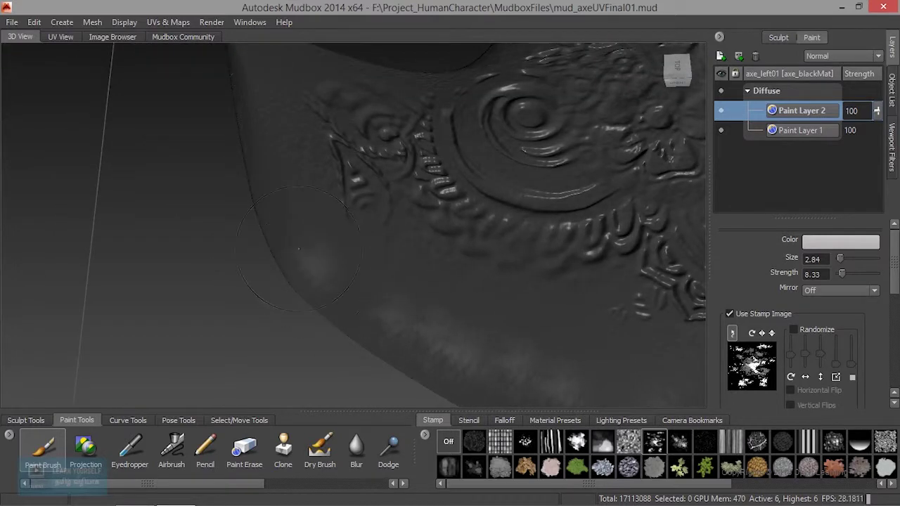
{"action": "mouse_move", "coordinate": [286, 225]}
{"action": "left_mouse_down", "text": "alt"}
{"action": "mouse_move", "coordinate": [276, 280]}
{"action": "mouse_move", "coordinate": [158, 239]}
{"action": "mouse_move", "coordinate": [260, 288]}
{"action": "mouse_move", "coordinate": [387, 295]}
{"action": "mouse_move", "coordinate": [295, 306]}
{"action": "mouse_move", "coordinate": [432, 302]}
{"action": "mouse_move", "coordinate": [393, 309]}
{"action": "mouse_move", "coordinate": [441, 315]}
{"action": "left_mouse_up", "text": "alt"}
{"action": "mouse_move", "coordinate": [440, 316]}
{"action": "middle_mouse_down", "text": "alt"}
{"action": "mouse_move", "coordinate": [98, 339]}
{"action": "mouse_move", "coordinate": [261, 340]}
{"action": "middle_mouse_up", "text": "alt"}
{"action": "mouse_move", "coordinate": [294, 335]}
{"action": "left_mouse_down"}
{"action": "mouse_move", "coordinate": [329, 340]}
{"action": "mouse_move", "coordinate": [520, 277]}
{"action": "mouse_move", "coordinate": [615, 207]}
{"action": "mouse_move", "coordinate": [460, 301]}
{"action": "mouse_move", "coordinate": [328, 342]}
{"action": "mouse_move", "coordinate": [236, 345]}
{"action": "left_mouse_up"}
{"action": "middle_click_drag", "start_coordinate": [171, 345], "coordinate": [271, 353], "text": "alt"}
{"action": "left_click_drag", "start_coordinate": [331, 357], "coordinate": [262, 352]}
{"action": "middle_click_drag", "start_coordinate": [172, 334], "coordinate": [320, 379], "text": "alt"}
{"action": "mouse_move", "coordinate": [279, 370]}
{"action": "left_mouse_down"}
{"action": "mouse_move", "coordinate": [204, 329]}
{"action": "mouse_move", "coordinate": [160, 287]}
{"action": "mouse_move", "coordinate": [186, 308]}
{"action": "left_mouse_up"}
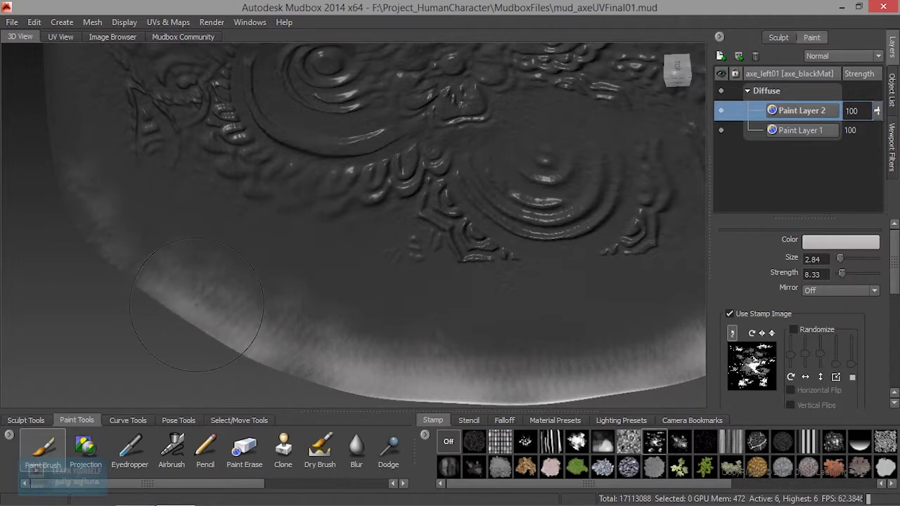
Extend the light gray edge highlight up both curved ends of the axe_left01 blade toward its tips.
{"action": "right_click_drag", "start_coordinate": [246, 338], "coordinate": [151, 350], "text": "alt"}
{"action": "mouse_move", "coordinate": [514, 196]}
{"action": "middle_mouse_down", "text": "alt"}
{"action": "mouse_move", "coordinate": [333, 281]}
{"action": "mouse_move", "coordinate": [256, 305]}
{"action": "middle_mouse_up", "text": "alt"}
{"action": "mouse_move", "coordinate": [415, 308]}
{"action": "left_mouse_down"}
{"action": "mouse_move", "coordinate": [412, 327]}
{"action": "mouse_move", "coordinate": [424, 328]}
{"action": "left_mouse_up"}
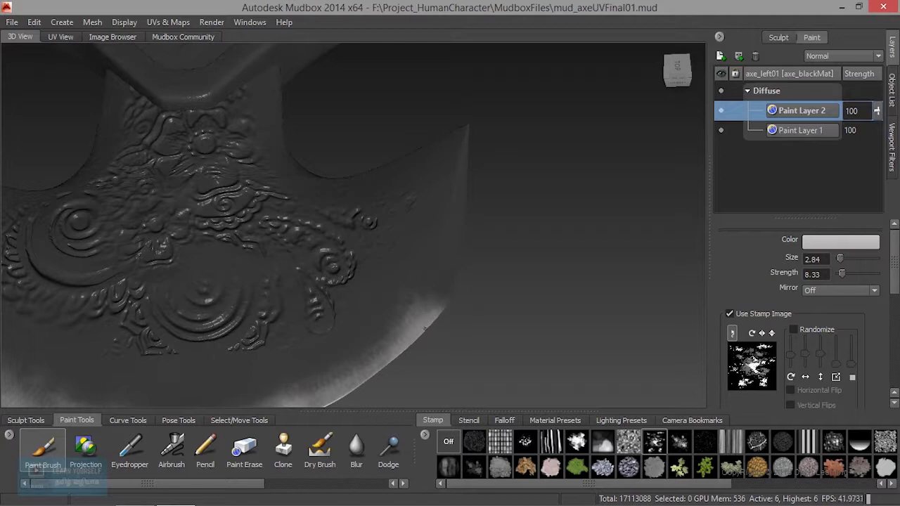
{"action": "mouse_move", "coordinate": [457, 204]}
{"action": "left_mouse_down"}
{"action": "mouse_move", "coordinate": [472, 160]}
{"action": "mouse_move", "coordinate": [443, 289]}
{"action": "mouse_move", "coordinate": [503, 256]}
{"action": "left_mouse_up"}
{"action": "middle_click_drag", "start_coordinate": [503, 256], "coordinate": [640, 286], "text": "alt"}
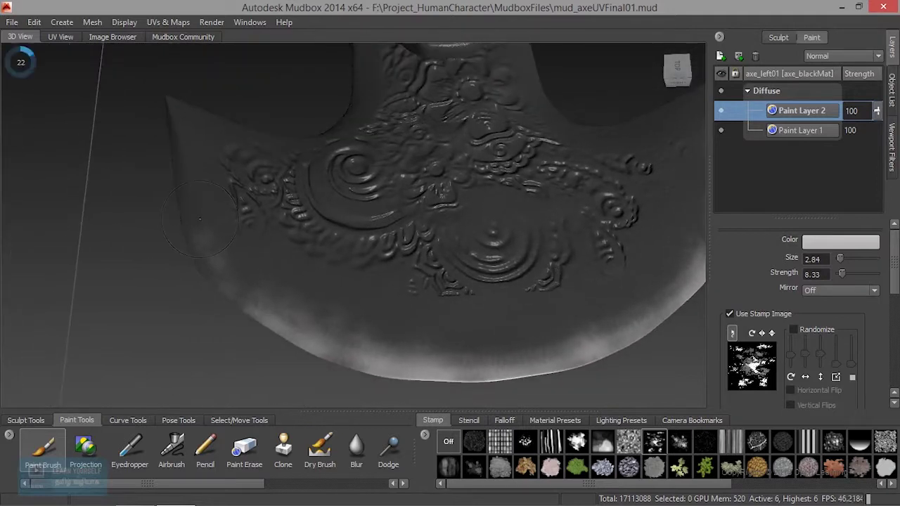
{"action": "mouse_move", "coordinate": [192, 184]}
{"action": "left_mouse_down"}
{"action": "mouse_move", "coordinate": [203, 258]}
{"action": "mouse_move", "coordinate": [215, 275]}
{"action": "left_mouse_up"}
Paint light gray highlights along the cutting edge on the other face of the axe_left01 blade.
{"action": "left_click_drag", "start_coordinate": [303, 327], "coordinate": [301, 163], "text": "alt"}
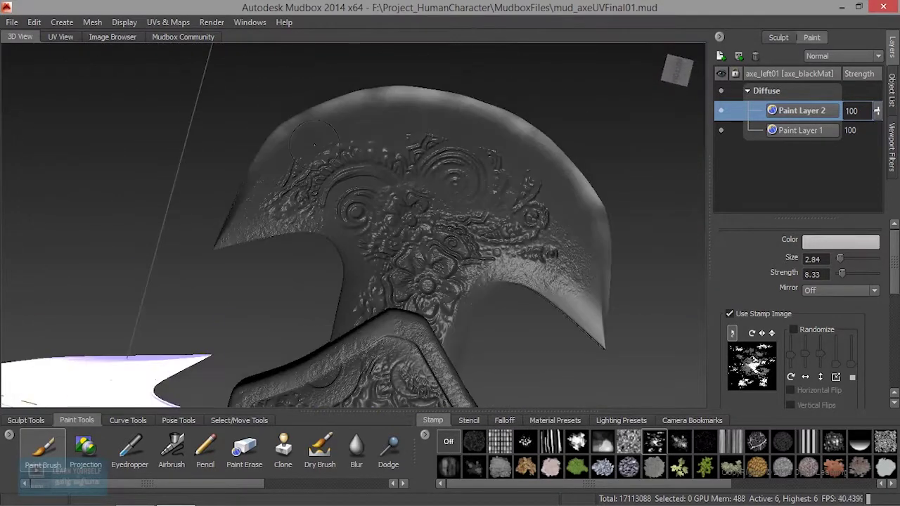
{"action": "middle_click_drag", "start_coordinate": [301, 163], "coordinate": [311, 273], "text": "alt"}
{"action": "right_click_drag", "start_coordinate": [310, 272], "coordinate": [422, 274], "text": "alt"}
{"action": "middle_click_drag", "start_coordinate": [422, 274], "coordinate": [508, 244], "text": "alt"}
{"action": "mouse_move", "coordinate": [347, 198]}
{"action": "left_mouse_down"}
{"action": "mouse_move", "coordinate": [324, 209]}
{"action": "mouse_move", "coordinate": [352, 194]}
{"action": "mouse_move", "coordinate": [353, 182]}
{"action": "mouse_move", "coordinate": [467, 151]}
{"action": "mouse_move", "coordinate": [482, 186]}
{"action": "mouse_move", "coordinate": [470, 317]}
{"action": "left_mouse_up"}
{"action": "scroll", "coordinate": [469, 317], "scroll_direction": "down", "scroll_amount": 2}
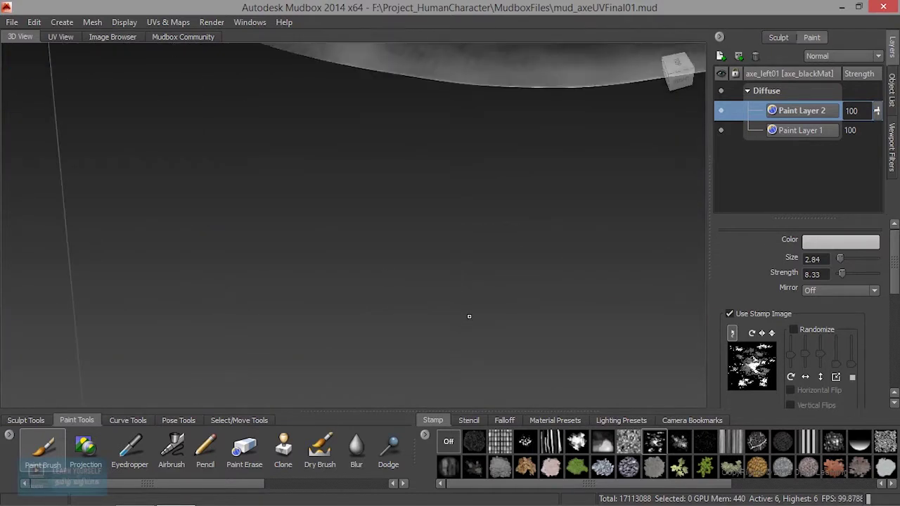
{"action": "middle_click_drag", "start_coordinate": [444, 195], "coordinate": [394, 380], "text": "alt"}
{"action": "scroll", "coordinate": [394, 379], "scroll_direction": "down", "scroll_amount": 2}
{"action": "left_click_drag", "start_coordinate": [394, 365], "coordinate": [317, 393], "text": "alt"}
{"action": "mouse_move", "coordinate": [421, 145]}
{"action": "left_mouse_down", "text": "alt"}
{"action": "mouse_move", "coordinate": [248, 194]}
{"action": "mouse_move", "coordinate": [229, 176]}
{"action": "mouse_move", "coordinate": [266, 316]}
{"action": "left_mouse_up", "text": "alt"}
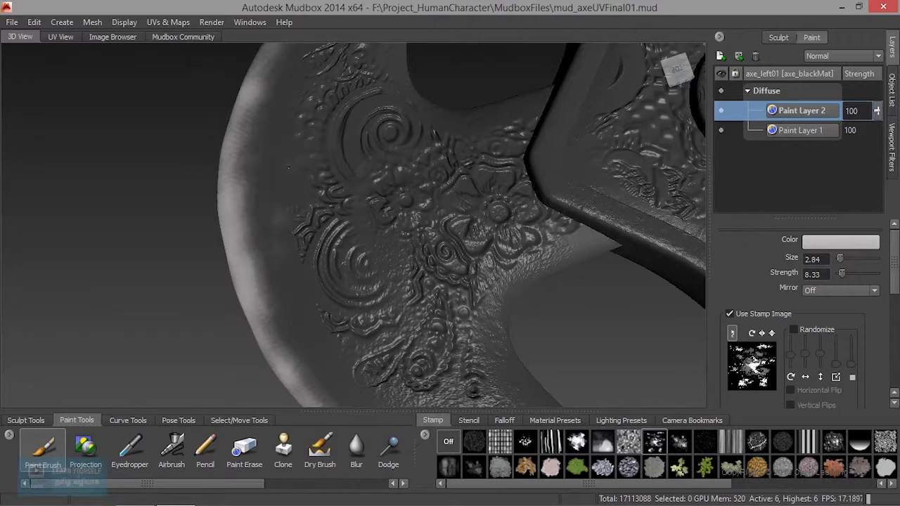
Paint light gray highlights along the outer cutting edge of the axe_right01 blade on Paint Layer 2.
{"action": "left_click_drag", "start_coordinate": [284, 147], "coordinate": [295, 239], "text": "alt"}
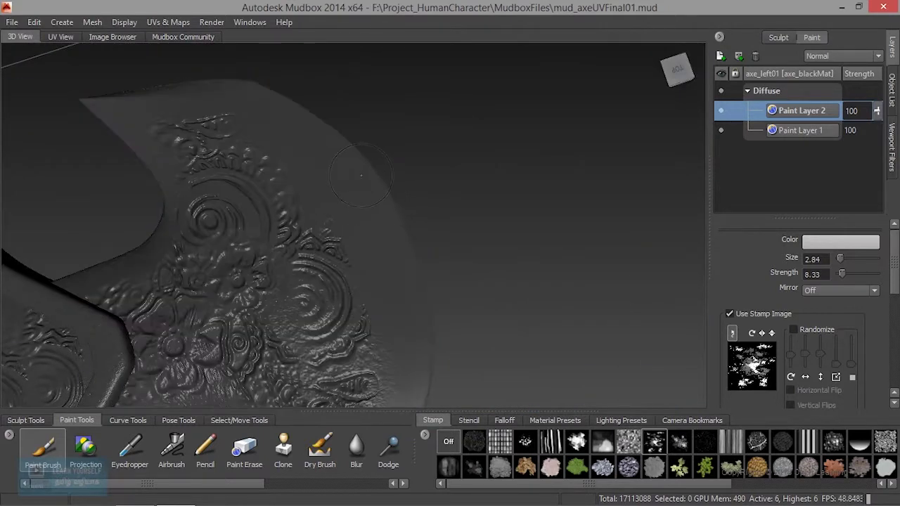
{"action": "mouse_move", "coordinate": [374, 188]}
{"action": "left_mouse_down"}
{"action": "mouse_move", "coordinate": [309, 132]}
{"action": "mouse_move", "coordinate": [259, 107]}
{"action": "mouse_move", "coordinate": [380, 205]}
{"action": "mouse_move", "coordinate": [400, 246]}
{"action": "mouse_move", "coordinate": [379, 196]}
{"action": "mouse_move", "coordinate": [416, 278]}
{"action": "mouse_move", "coordinate": [426, 264]}
{"action": "left_mouse_up"}
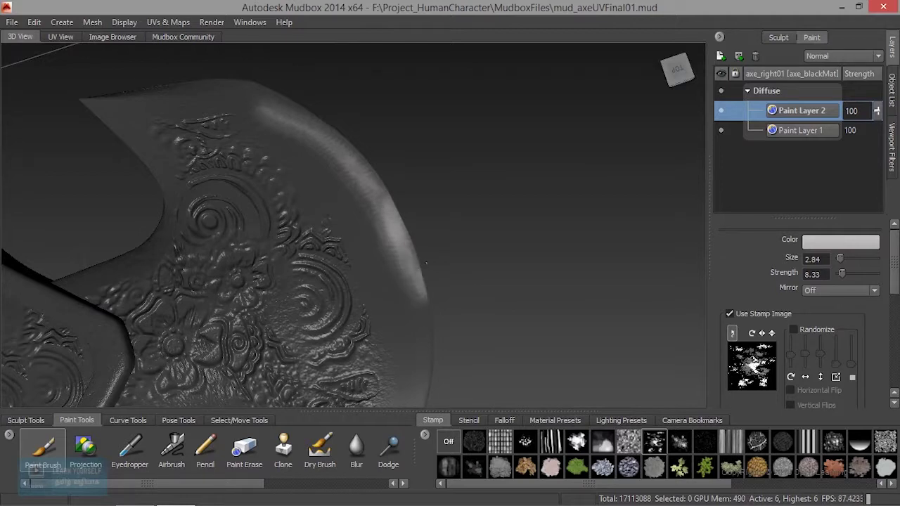
{"action": "left_click_drag", "start_coordinate": [425, 296], "coordinate": [418, 240], "text": "alt"}
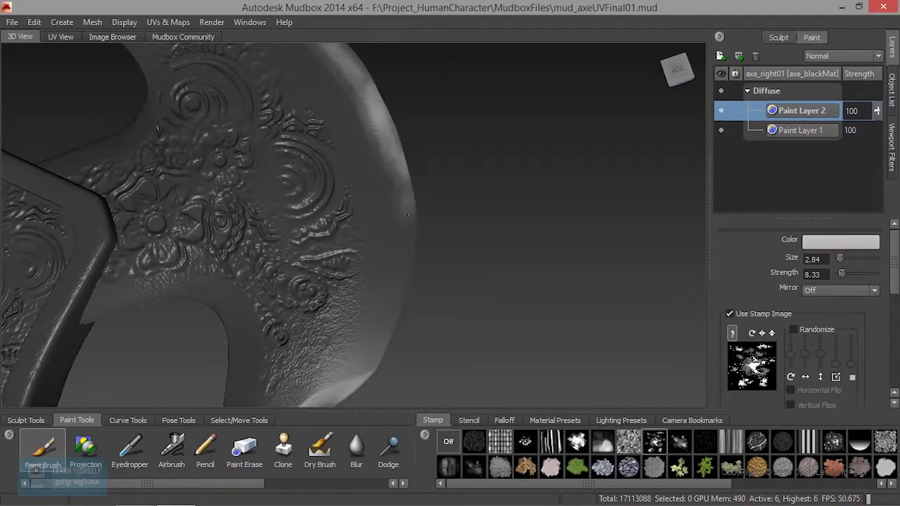
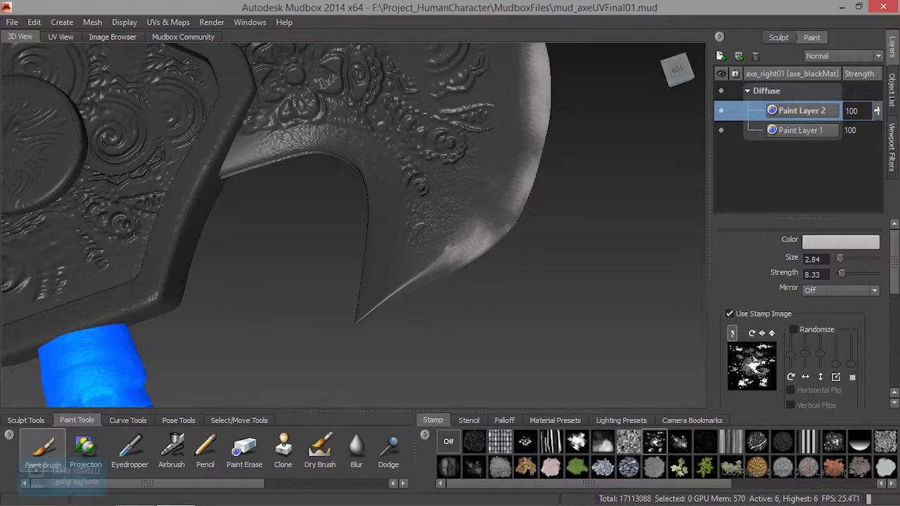
Paint light gray highlights on the axe's top spike, covering its point and both lower barbs.
{"action": "mouse_move", "coordinate": [427, 286]}
{"action": "left_mouse_down", "text": "alt"}
{"action": "mouse_move", "coordinate": [483, 201]}
{"action": "mouse_move", "coordinate": [384, 166]}
{"action": "left_mouse_up", "text": "alt"}
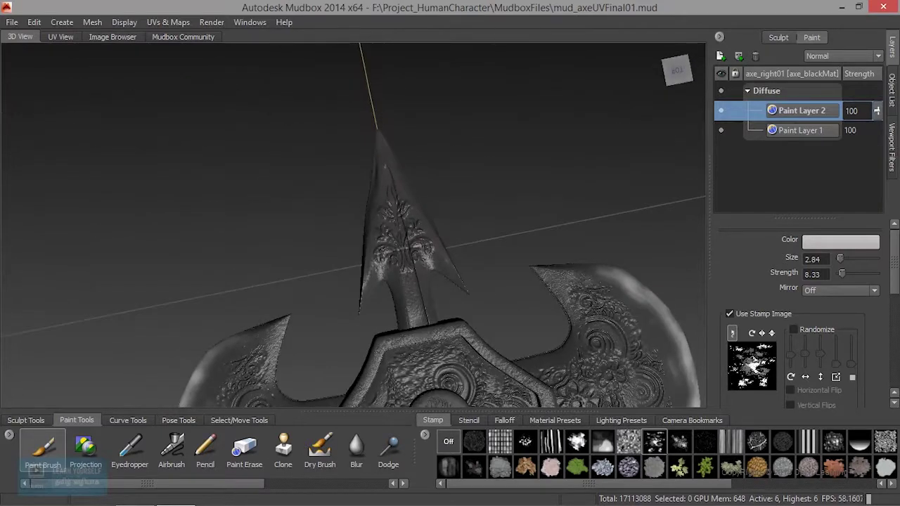
{"action": "right_click_drag", "start_coordinate": [440, 160], "coordinate": [502, 286], "text": "alt"}
{"action": "mouse_move", "coordinate": [325, 225]}
{"action": "left_mouse_down"}
{"action": "mouse_move", "coordinate": [315, 177]}
{"action": "mouse_move", "coordinate": [306, 188]}
{"action": "mouse_move", "coordinate": [295, 299]}
{"action": "mouse_move", "coordinate": [316, 271]}
{"action": "mouse_move", "coordinate": [327, 201]}
{"action": "mouse_move", "coordinate": [389, 297]}
{"action": "left_mouse_up"}
{"action": "middle_click_drag", "start_coordinate": [388, 297], "coordinate": [384, 160], "text": "alt"}
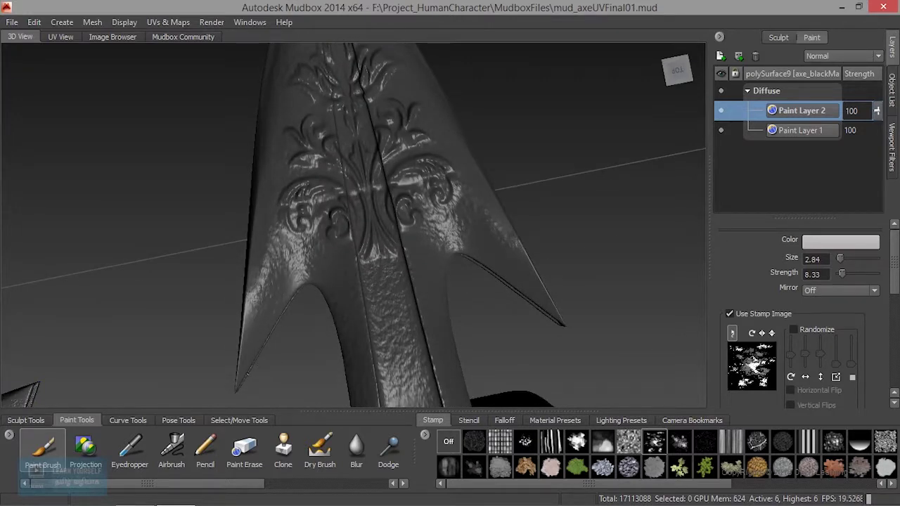
{"action": "left_click_drag", "start_coordinate": [260, 342], "coordinate": [252, 383]}
{"action": "mouse_move", "coordinate": [267, 346]}
{"action": "left_mouse_down"}
{"action": "mouse_move", "coordinate": [254, 344]}
{"action": "mouse_move", "coordinate": [291, 291]}
{"action": "mouse_move", "coordinate": [281, 302]}
{"action": "left_mouse_up"}
{"action": "mouse_move", "coordinate": [480, 268]}
{"action": "left_mouse_down"}
{"action": "mouse_move", "coordinate": [511, 272]}
{"action": "mouse_move", "coordinate": [562, 323]}
{"action": "left_mouse_up"}
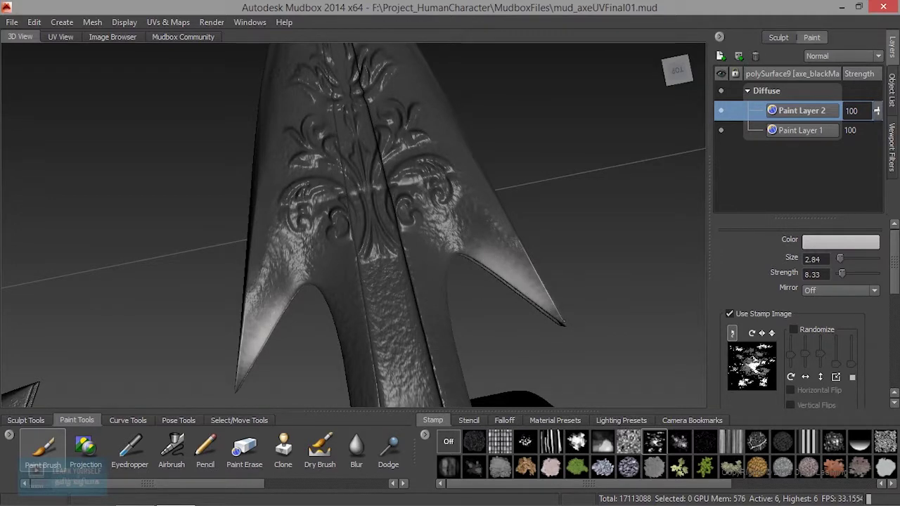
Erase the light gray highlights from both blades and the top spike using Paint Erase at size 11.38.
{"action": "right_click_drag", "start_coordinate": [526, 352], "coordinate": [303, 245], "text": "alt"}
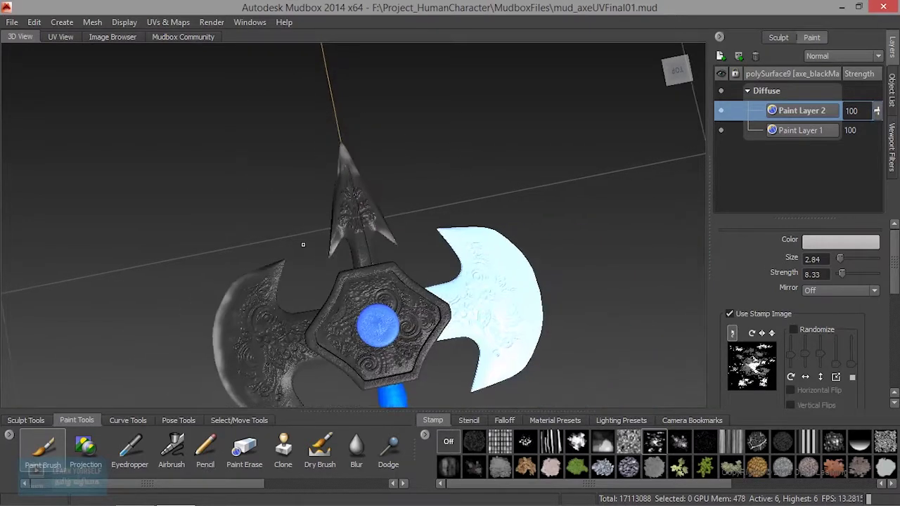
{"action": "left_click_drag", "start_coordinate": [303, 245], "coordinate": [450, 266], "text": "alt"}
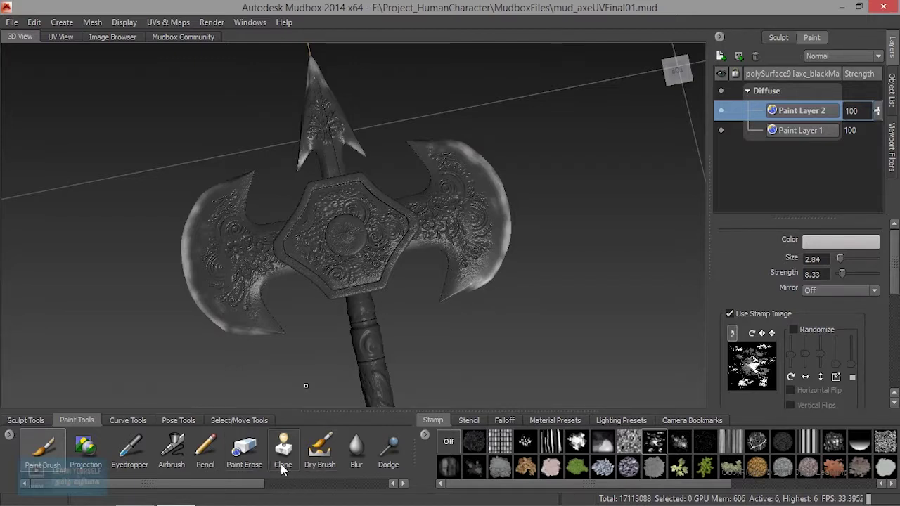
{"action": "mouse_move", "coordinate": [228, 484]}
{"action": "left_mouse_down"}
{"action": "mouse_move", "coordinate": [383, 485]}
{"action": "mouse_move", "coordinate": [275, 485]}
{"action": "left_mouse_up"}
{"action": "left_click", "coordinate": [230, 435]}
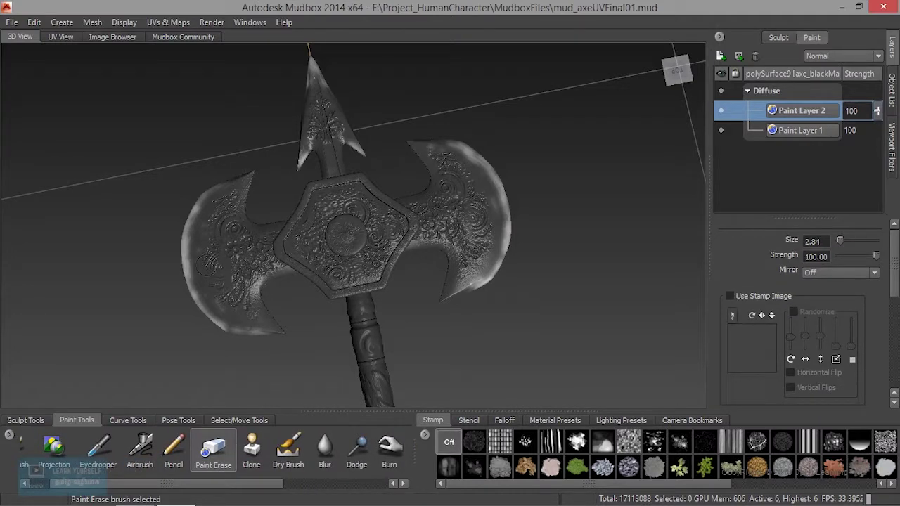
{"action": "left_click_drag", "start_coordinate": [201, 273], "coordinate": [232, 273]}
{"action": "mouse_move", "coordinate": [186, 224]}
{"action": "left_mouse_down"}
{"action": "mouse_move", "coordinate": [188, 279]}
{"action": "mouse_move", "coordinate": [224, 337]}
{"action": "mouse_move", "coordinate": [271, 331]}
{"action": "left_mouse_up"}
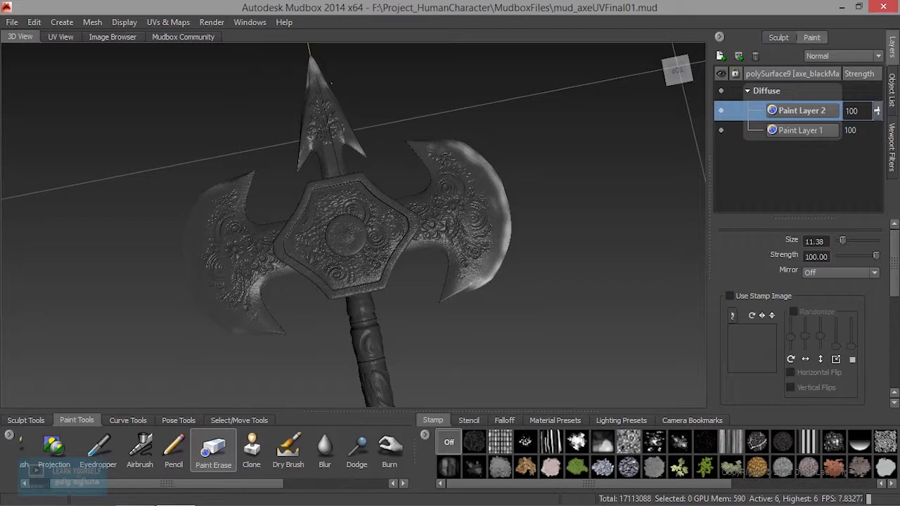
{"action": "left_click_drag", "start_coordinate": [331, 83], "coordinate": [299, 78]}
{"action": "mouse_move", "coordinate": [450, 144]}
{"action": "left_mouse_down"}
{"action": "mouse_move", "coordinate": [496, 184]}
{"action": "mouse_move", "coordinate": [505, 267]}
{"action": "mouse_move", "coordinate": [496, 176]}
{"action": "left_mouse_up"}
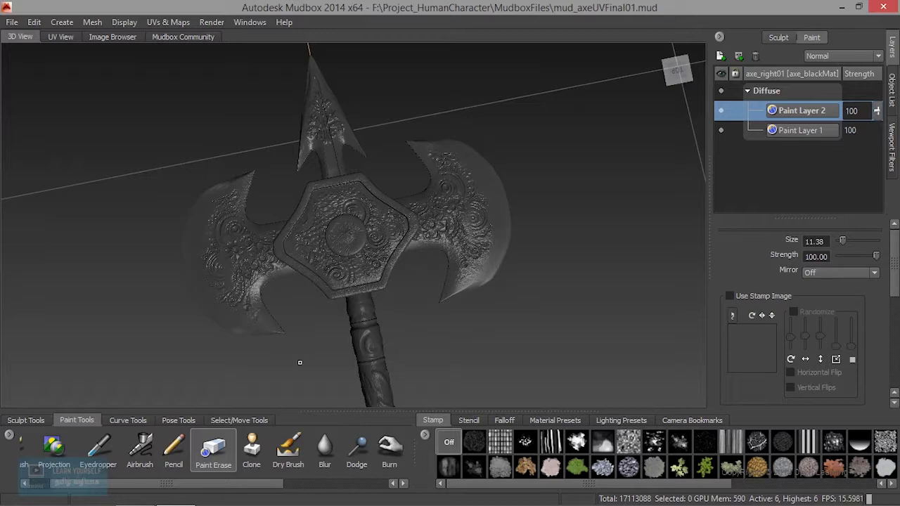
Lighten the rim of the round center medallion with the Dodge brush at size 2.33, affecting midtones.
{"action": "right_click_drag", "start_coordinate": [276, 325], "coordinate": [390, 337], "text": "alt"}
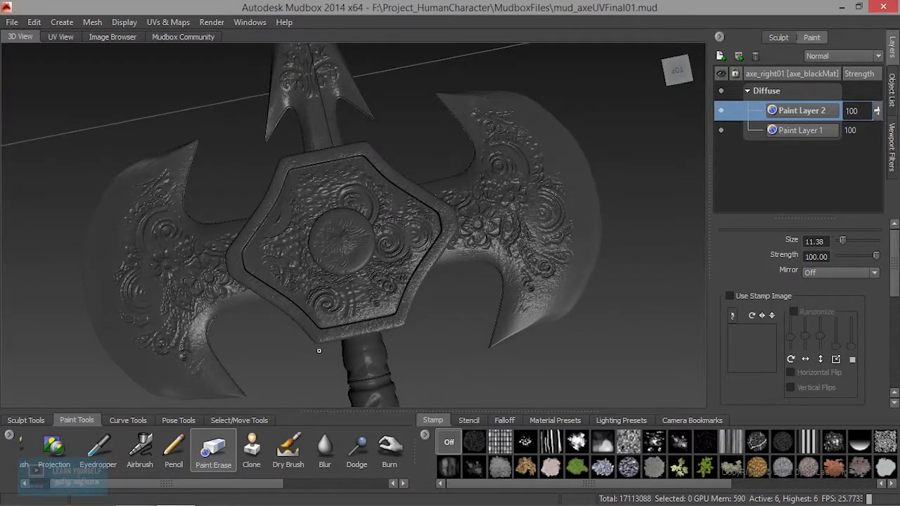
{"action": "left_click_drag", "start_coordinate": [320, 351], "coordinate": [320, 330], "text": "alt"}
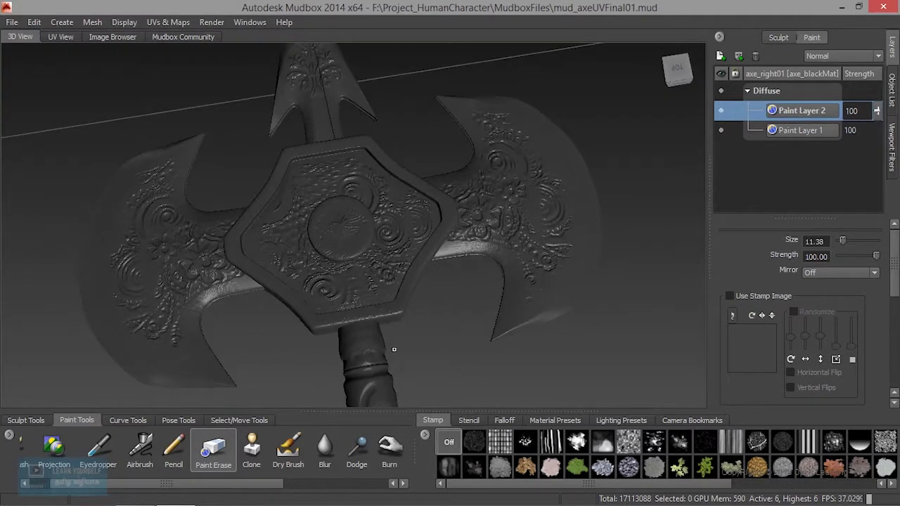
{"action": "left_click", "coordinate": [357, 444]}
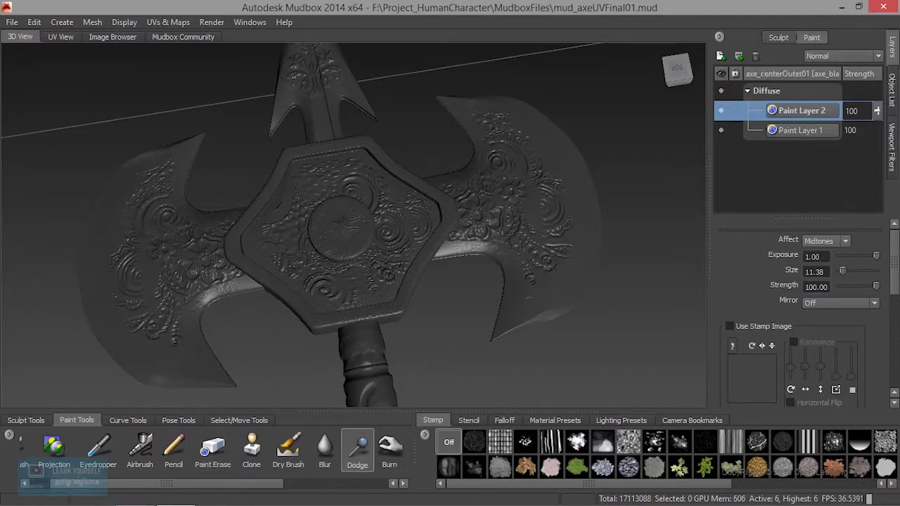
{"action": "right_click_drag", "start_coordinate": [241, 281], "coordinate": [392, 289], "text": "alt"}
{"action": "left_click", "coordinate": [391, 289]}
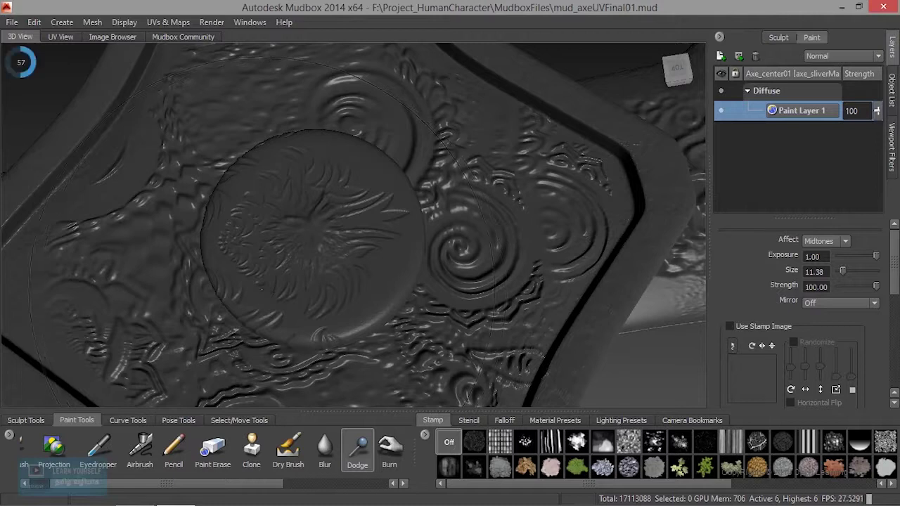
{"action": "key", "text": "b"}
{"action": "left_click_drag", "start_coordinate": [295, 290], "coordinate": [270, 290]}
{"action": "left_click", "coordinate": [70, 318]}
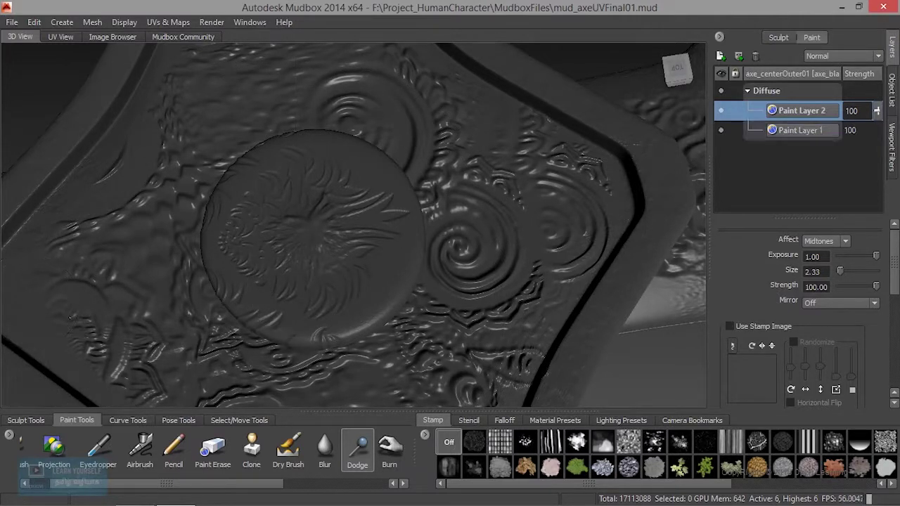
{"action": "scroll", "coordinate": [262, 267], "scroll_direction": "down", "scroll_amount": 4}
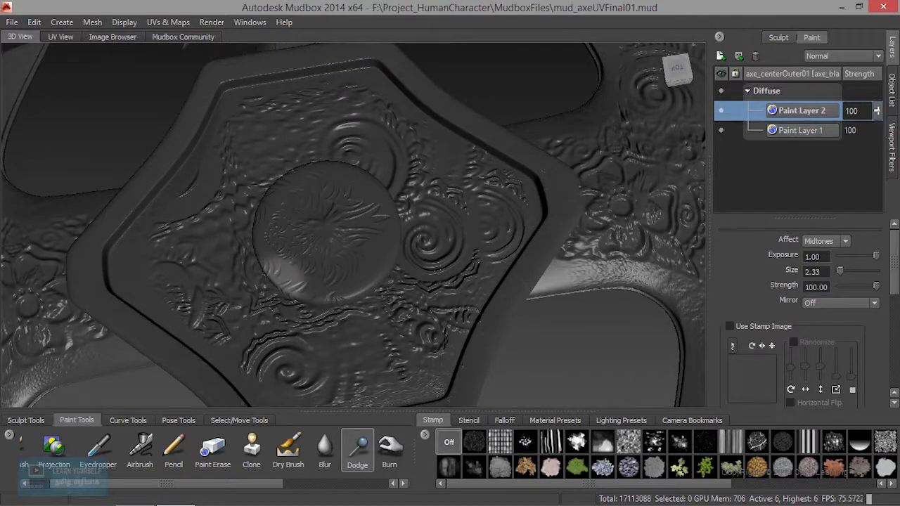
{"action": "mouse_move", "coordinate": [258, 220]}
{"action": "left_mouse_down"}
{"action": "mouse_move", "coordinate": [291, 187]}
{"action": "mouse_move", "coordinate": [325, 176]}
{"action": "mouse_move", "coordinate": [379, 181]}
{"action": "mouse_move", "coordinate": [376, 274]}
{"action": "mouse_move", "coordinate": [325, 303]}
{"action": "left_mouse_up"}
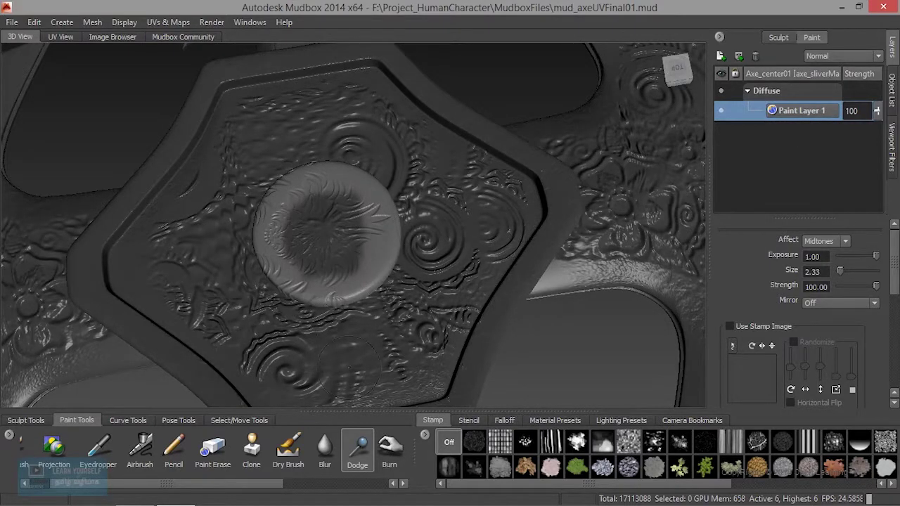
Darken the lower rim of the center medallion with the Burn brush, reducing the brush size to 0.29.
{"action": "left_click", "coordinate": [389, 448]}
{"action": "mouse_move", "coordinate": [376, 282]}
{"action": "left_mouse_down"}
{"action": "mouse_move", "coordinate": [295, 296]}
{"action": "mouse_move", "coordinate": [317, 302]}
{"action": "mouse_move", "coordinate": [354, 289]}
{"action": "left_mouse_up"}
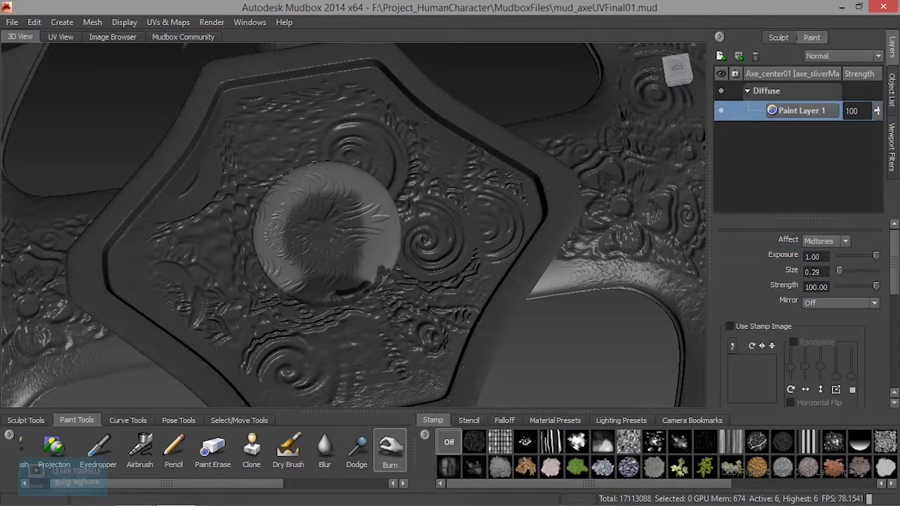
{"action": "right_click_drag", "start_coordinate": [402, 299], "coordinate": [293, 323], "text": "alt"}
Erase all paint from the center medallion's Paint Layer 1 using Paint Erase at size 7.17.
{"action": "mouse_move", "coordinate": [163, 485]}
{"action": "left_mouse_down"}
{"action": "mouse_move", "coordinate": [324, 491]}
{"action": "mouse_move", "coordinate": [103, 493]}
{"action": "mouse_move", "coordinate": [293, 500]}
{"action": "left_mouse_up"}
{"action": "scroll", "coordinate": [448, 251], "scroll_direction": "down", "scroll_amount": 6}
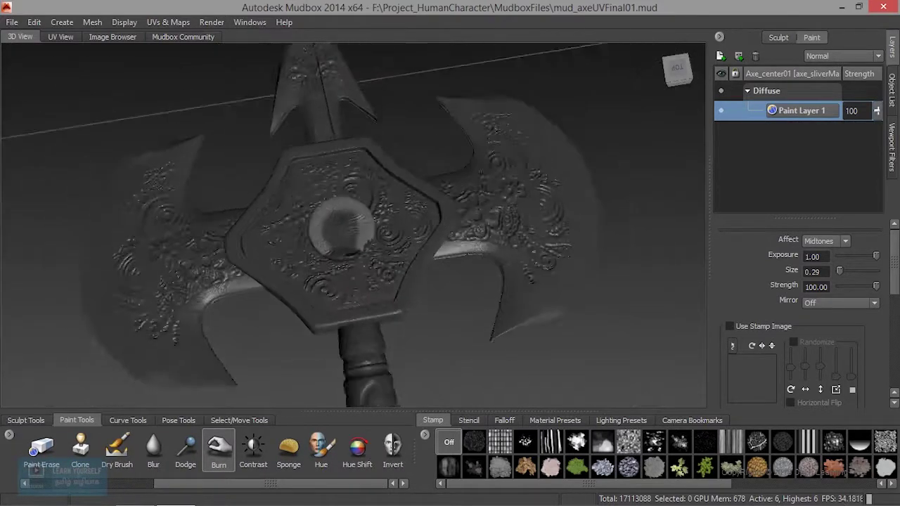
{"action": "left_click_drag", "start_coordinate": [449, 252], "coordinate": [386, 198], "text": "alt"}
{"action": "scroll", "coordinate": [338, 243], "scroll_direction": "up", "scroll_amount": 4}
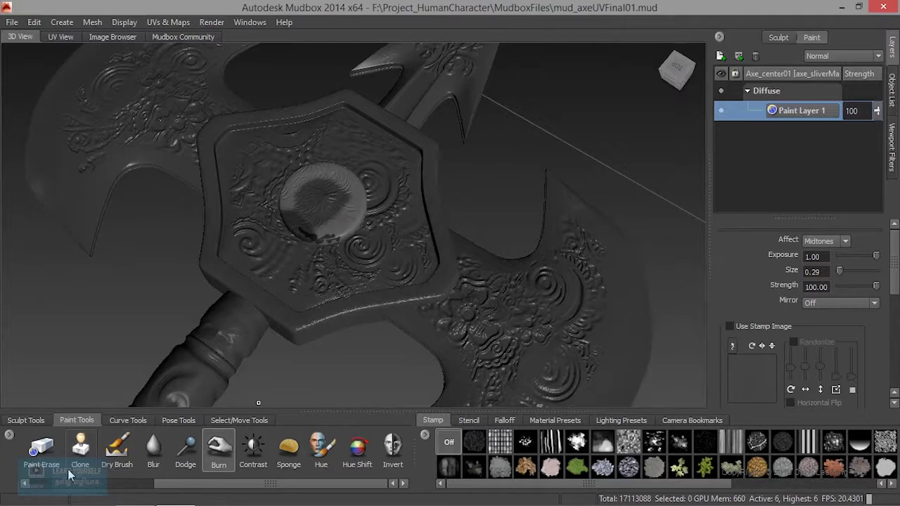
{"action": "left_click", "coordinate": [39, 457]}
{"action": "left_click_drag", "start_coordinate": [281, 233], "coordinate": [304, 232]}
{"action": "mouse_move", "coordinate": [345, 190]}
{"action": "left_mouse_down"}
{"action": "mouse_move", "coordinate": [300, 205]}
{"action": "mouse_move", "coordinate": [299, 223]}
{"action": "mouse_move", "coordinate": [345, 238]}
{"action": "left_mouse_up"}
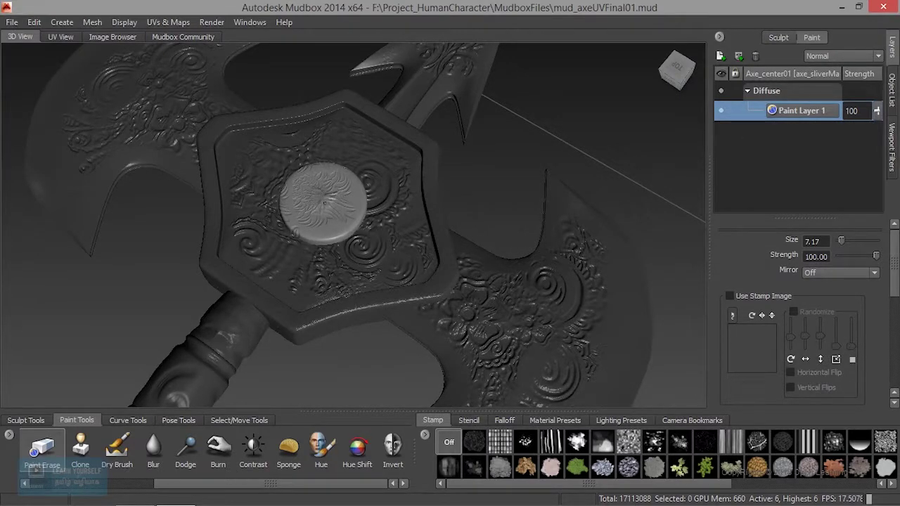
{"action": "left_click_drag", "start_coordinate": [313, 239], "coordinate": [408, 270], "text": "alt"}
{"action": "right_click_drag", "start_coordinate": [407, 270], "coordinate": [244, 236], "text": "alt"}
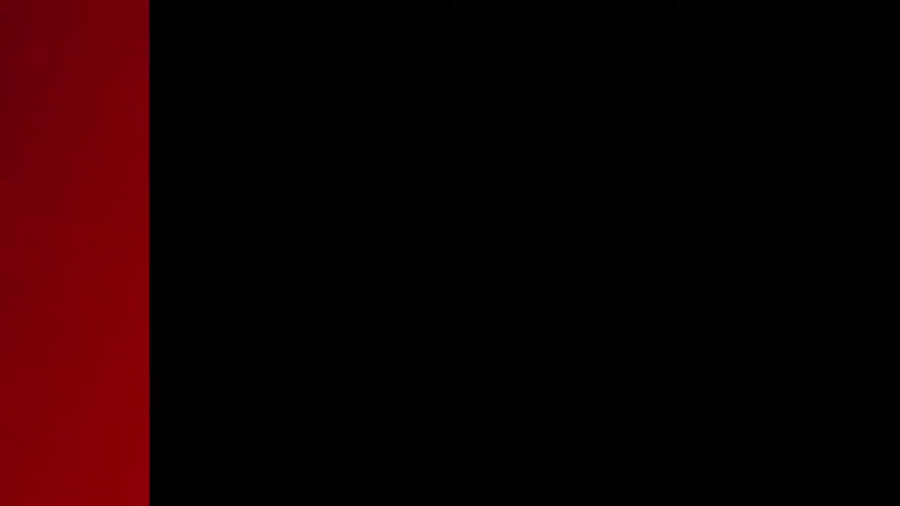